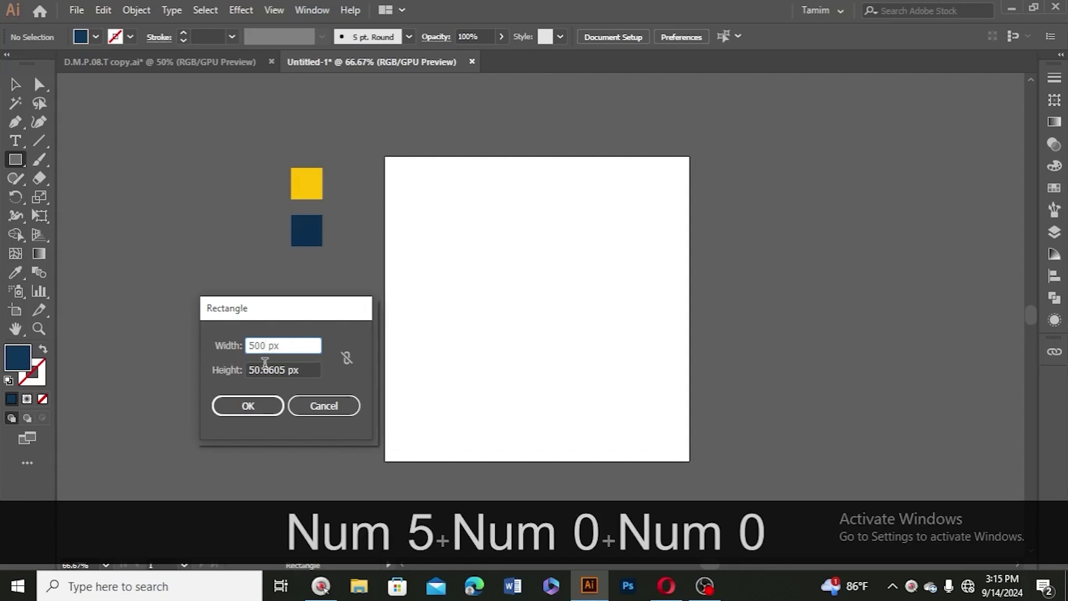
# Draw a 500 × 500 px rectangle and centre it horizontally and vertically on the artboard.
pyautogui.write('500')
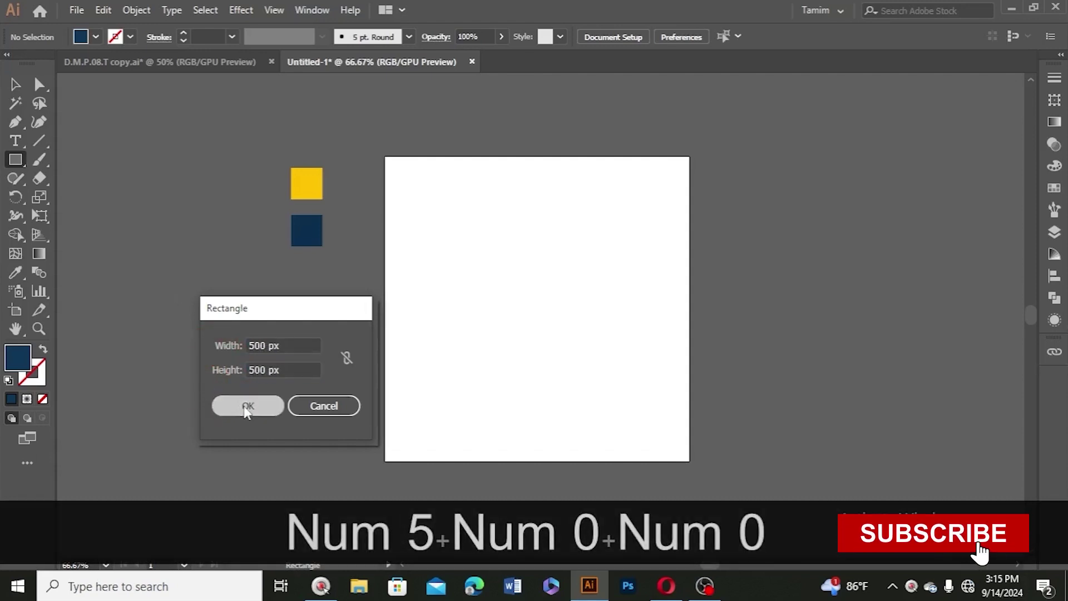
pyautogui.click(247, 406)
pyautogui.click(15, 84)
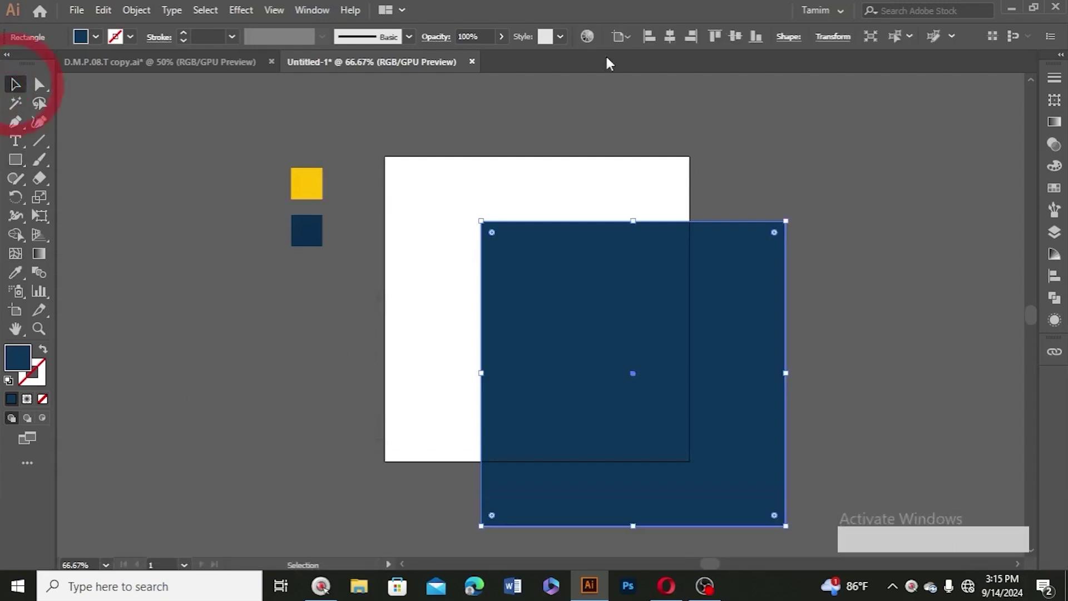
pyautogui.click(670, 37)
pyautogui.click(736, 37)
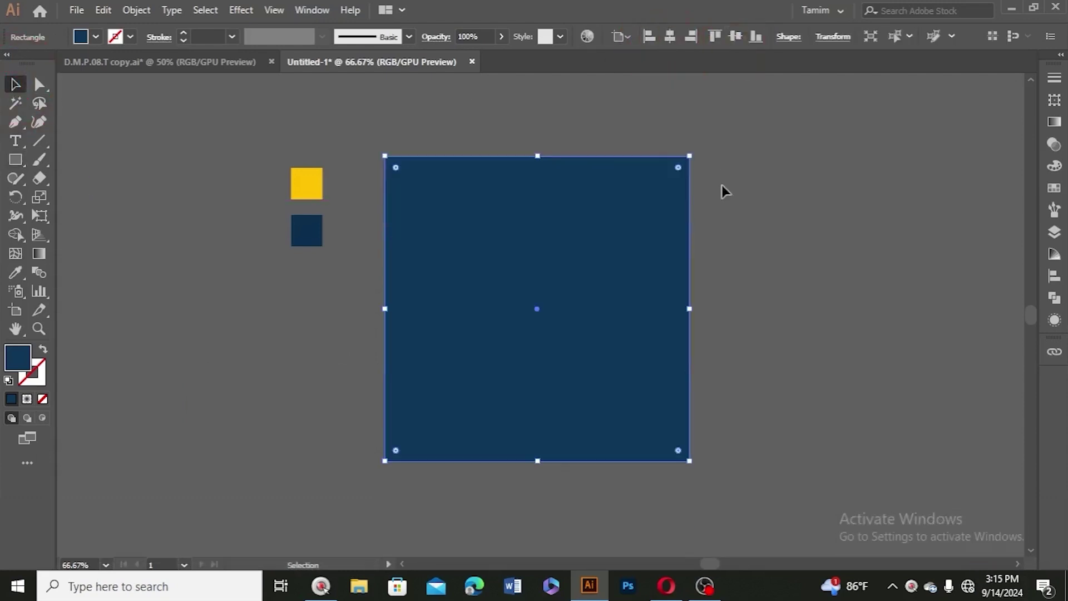
# Match the square's fill to the dark blue sample swatch and place a duplicate of it to the right of the artboard.
pyautogui.click(733, 174)
pyautogui.click(630, 217)
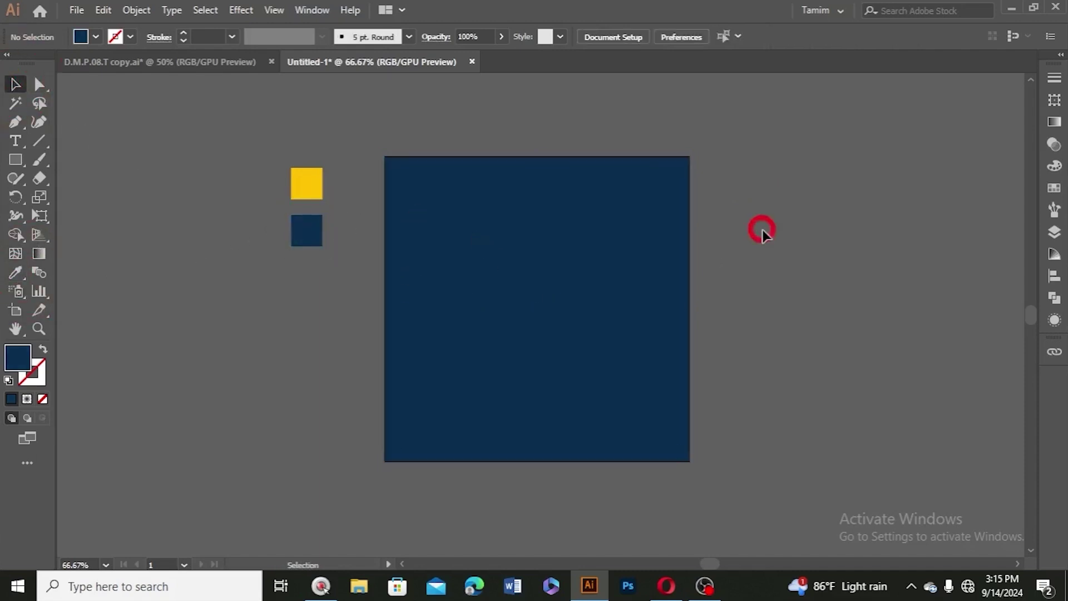
pyautogui.hotkey('ctrl', '-')
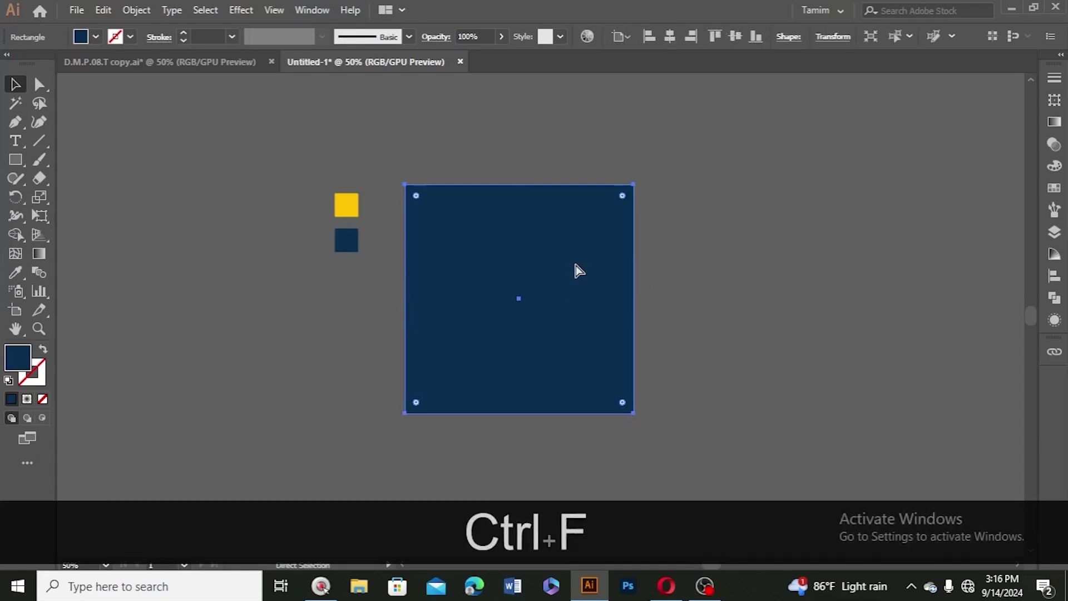
pyautogui.moveTo(567, 269); pyautogui.dragTo(771, 321)
pyautogui.moveTo(751, 278); pyautogui.dragTo(835, 291)
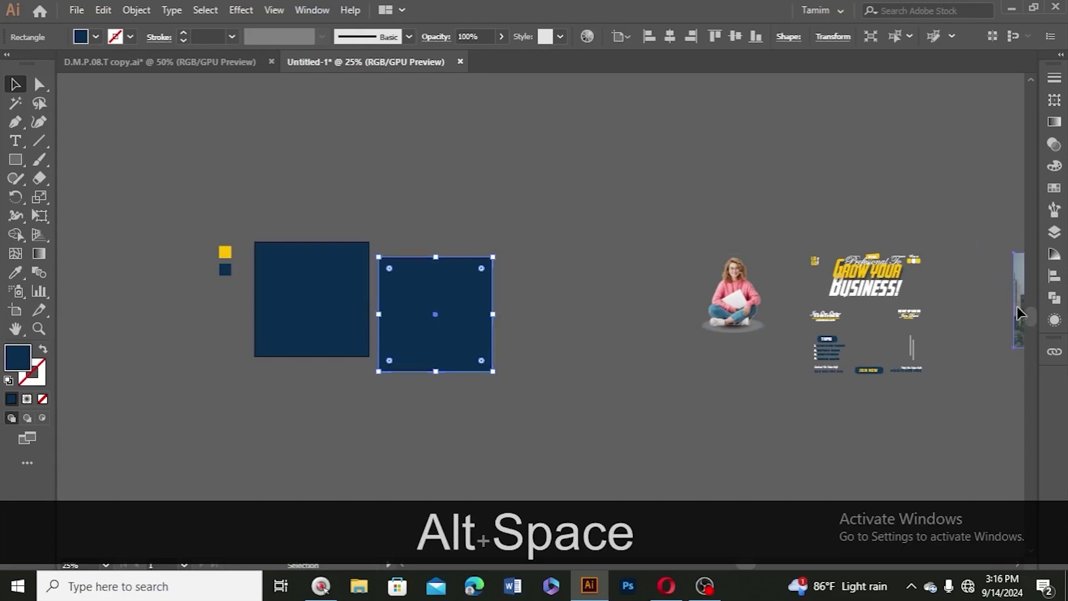
# Move the city skyline photo onto the artboard and bring it in front of the background square.
pyautogui.moveTo(1018, 313); pyautogui.dragTo(275, 255)
pyautogui.hotkey('ctrl', '+')
pyautogui.hotkey('ctrl', 'shift', ']')
pyautogui.click(766, 144)
# Place the duplicate square over the skyline photo, bring it to the front and set its blend mode to Multiply.
pyautogui.moveTo(851, 272); pyautogui.dragTo(613, 246)
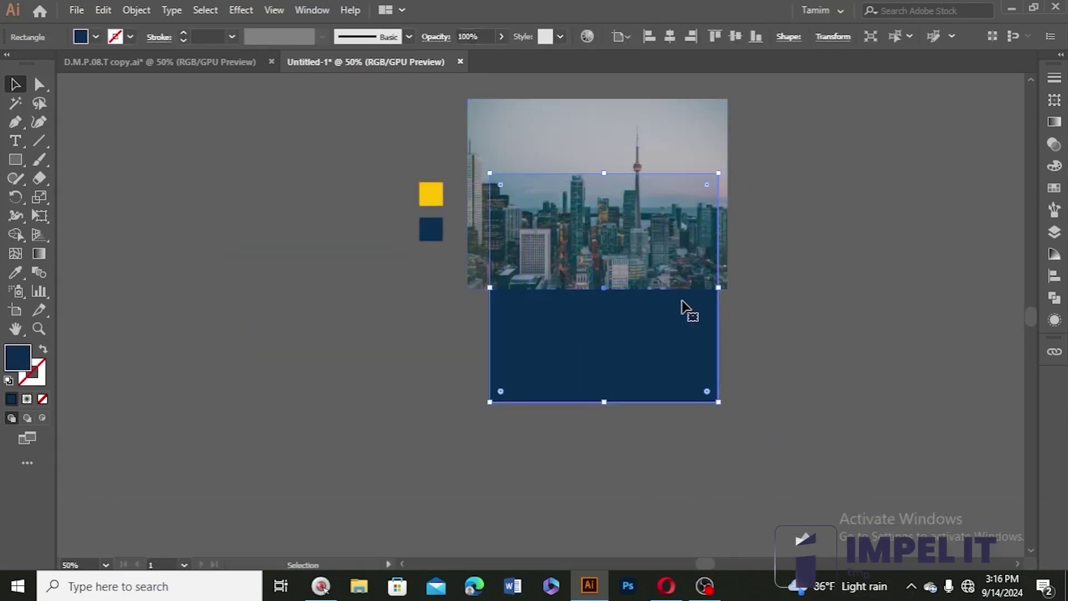
pyautogui.hotkey('ctrl', 'shift', ']')
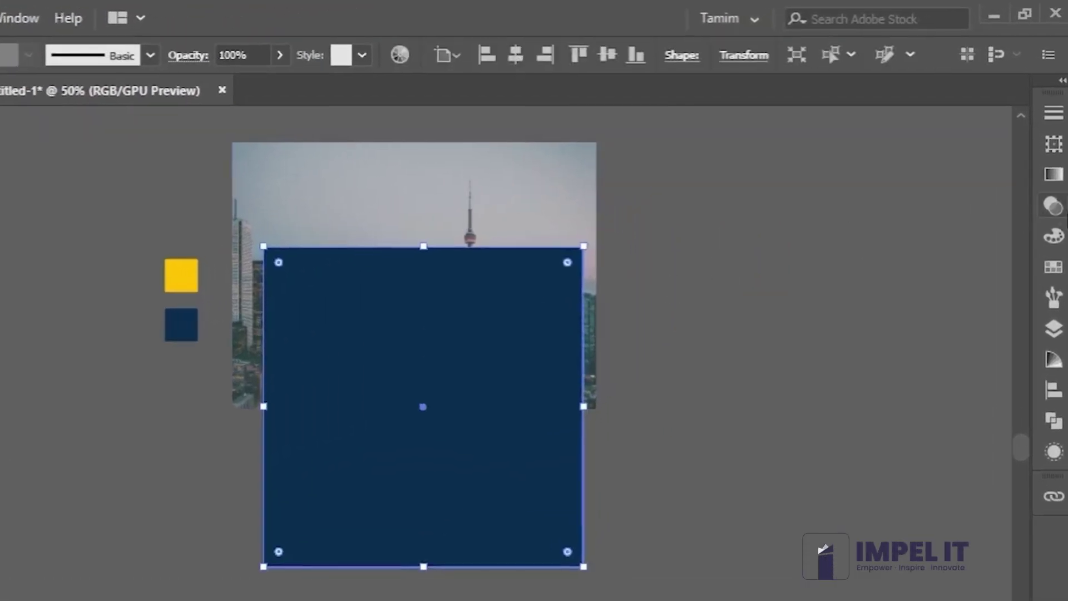
pyautogui.click(1054, 207)
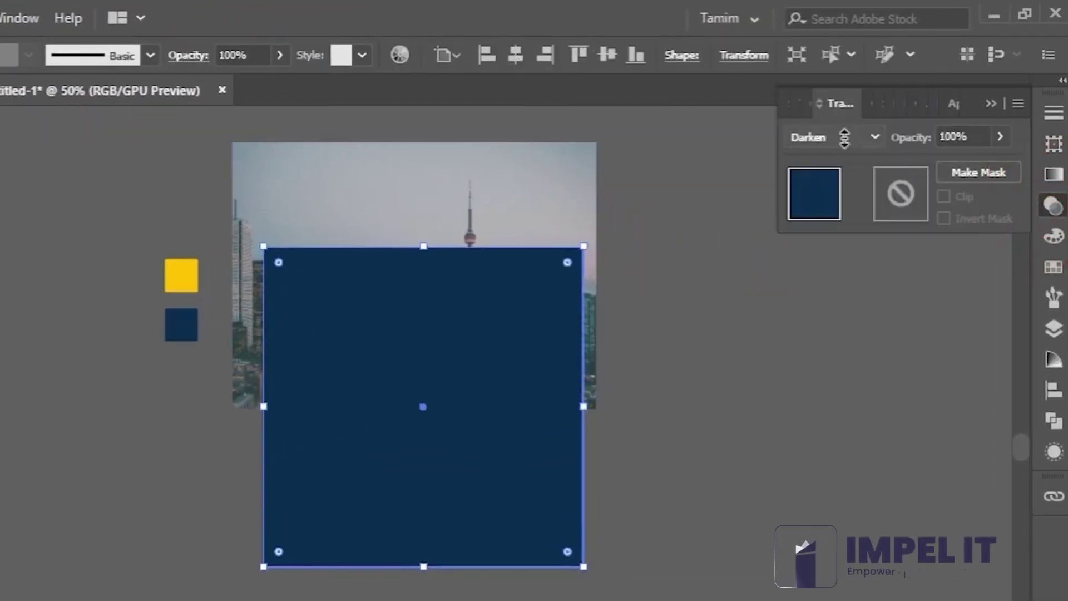
pyautogui.scroll(1, 843, 135)
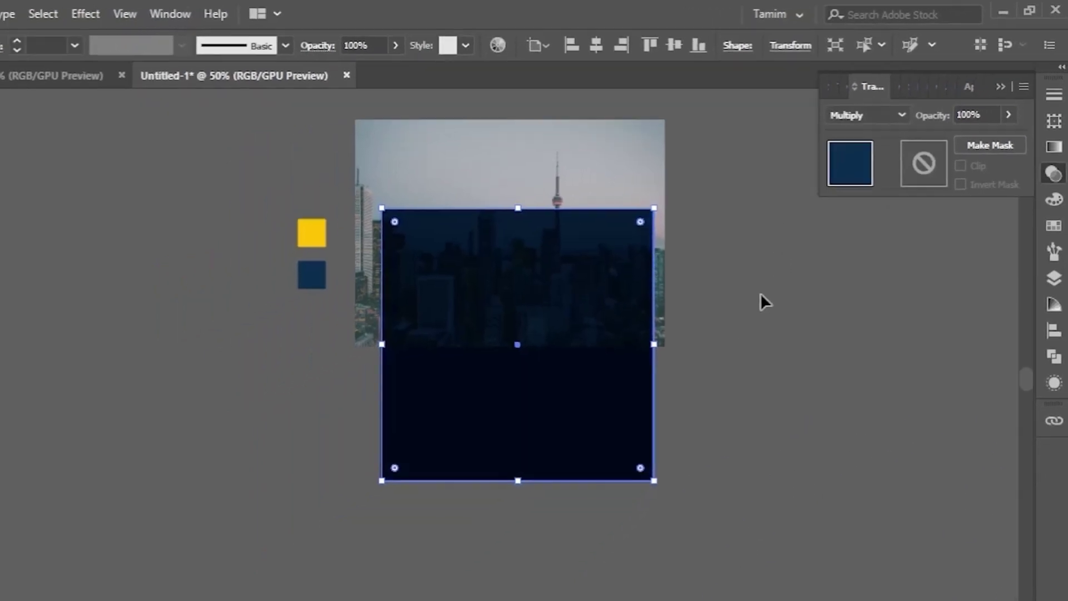
pyautogui.click(709, 351)
# Shift the skyline photo slightly down behind the dark blue overlay.
pyautogui.scroll(1, 639, 352)
pyautogui.moveTo(523, 157); pyautogui.dragTo(523, 169)
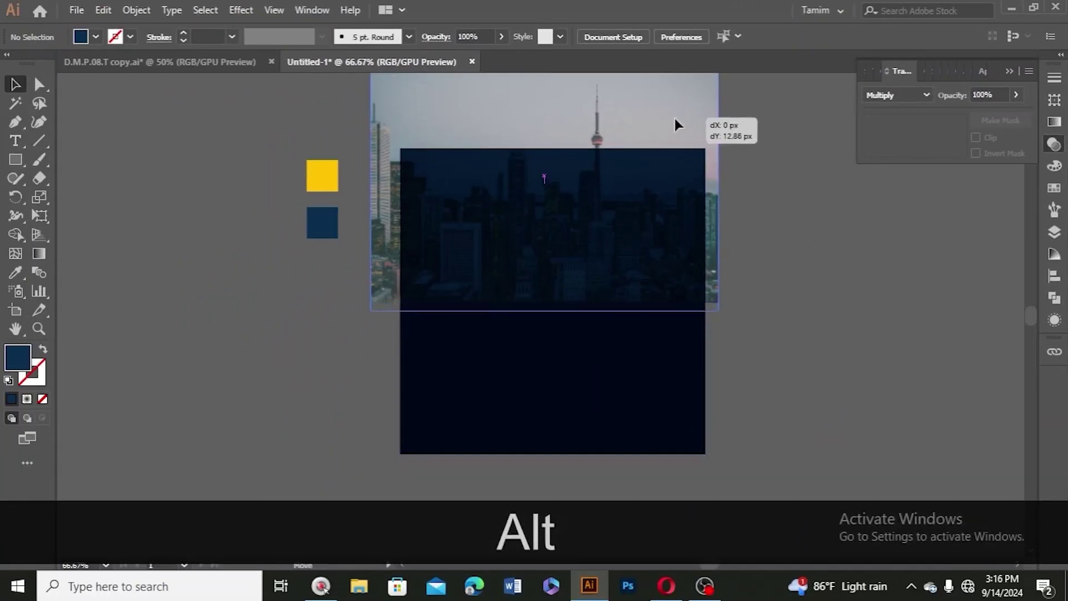
pyautogui.moveTo(676, 125); pyautogui.dragTo(677, 124)
pyautogui.click(87, 195)
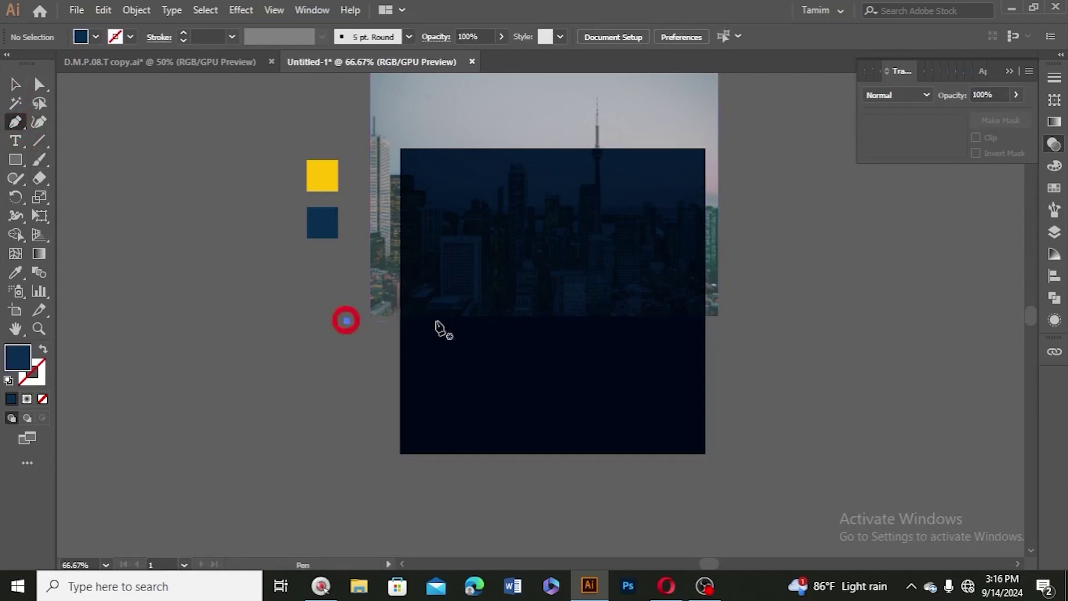
# Draw a closed Pen shape with an arched top edge that covers the lower part of the artboard and extends past its sides.
pyautogui.click(347, 320)
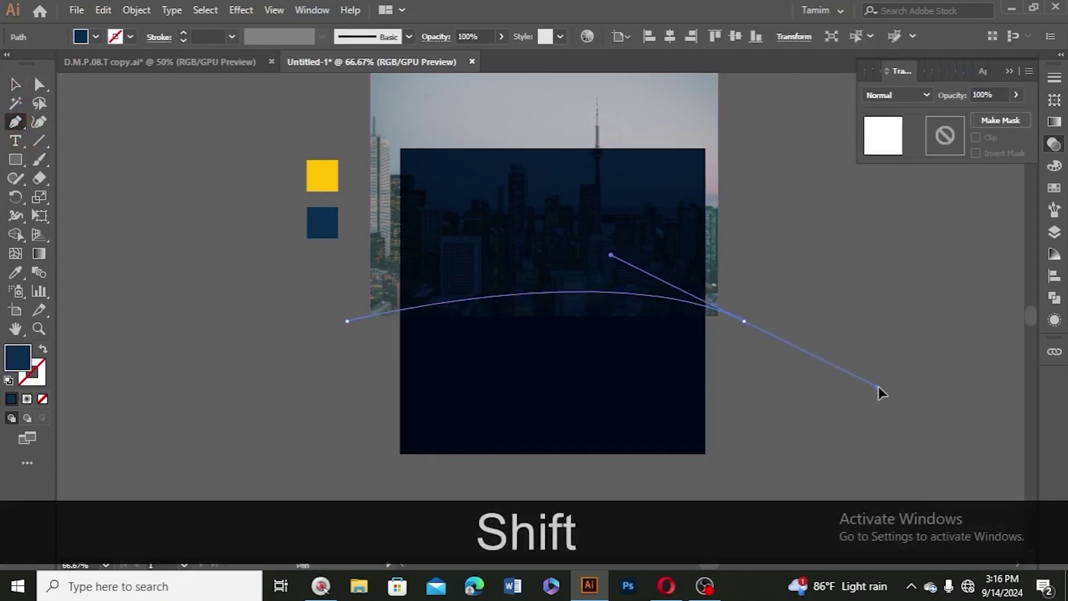
pyautogui.moveTo(909, 392); pyautogui.dragTo(909, 391)
pyautogui.click(744, 321)
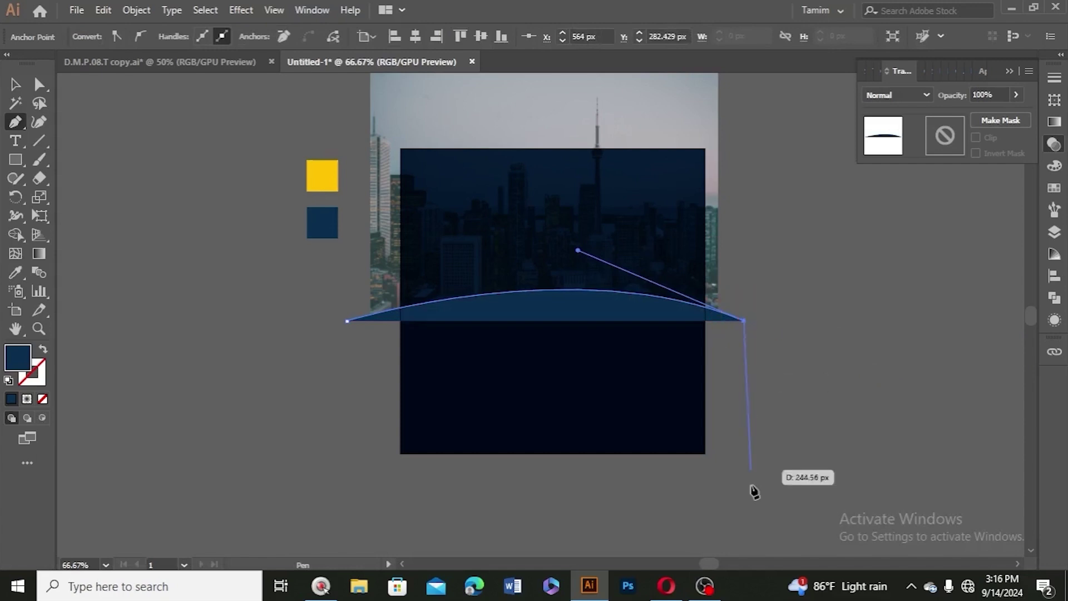
pyautogui.keyDown('shift'); pyautogui.click(744, 475); pyautogui.keyUp('shift')
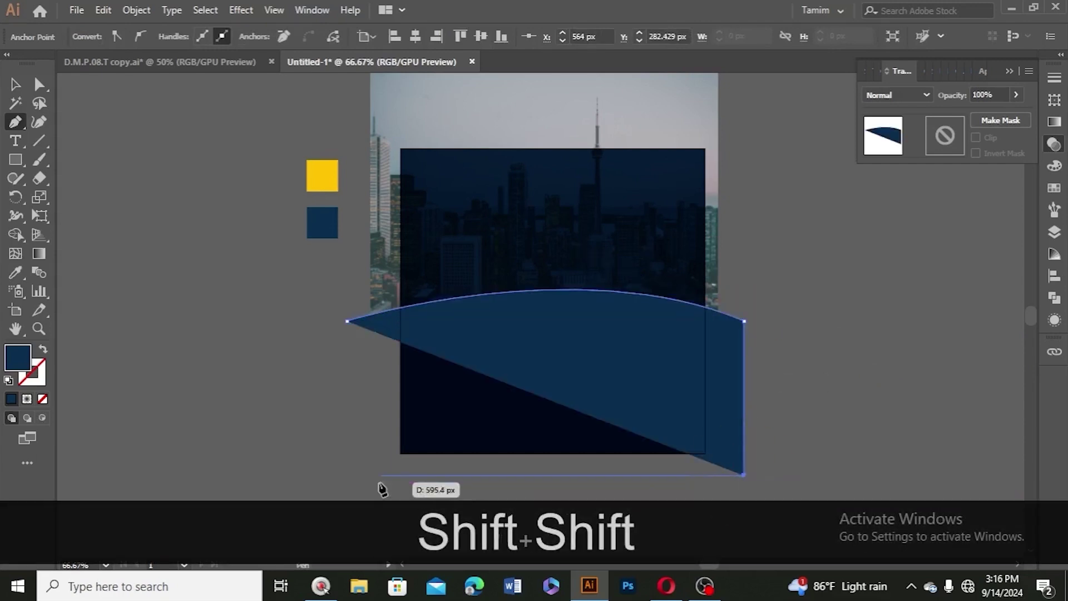
pyautogui.keyDown('shift'); pyautogui.click(347, 474); pyautogui.keyUp('shift')
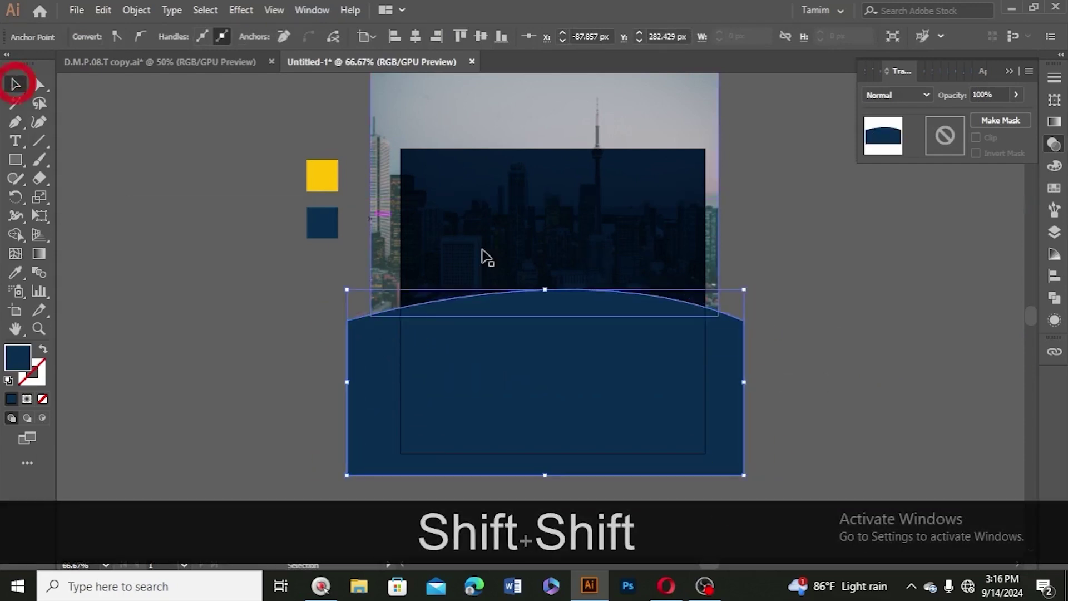
# Adjust the curve handle of the shape's top edge to make the arch higher and more even.
pyautogui.click(39, 84)
pyautogui.click(589, 291)
pyautogui.moveTo(577, 250); pyautogui.dragTo(553, 234)
pyautogui.click(15, 84)
pyautogui.click(195, 227)
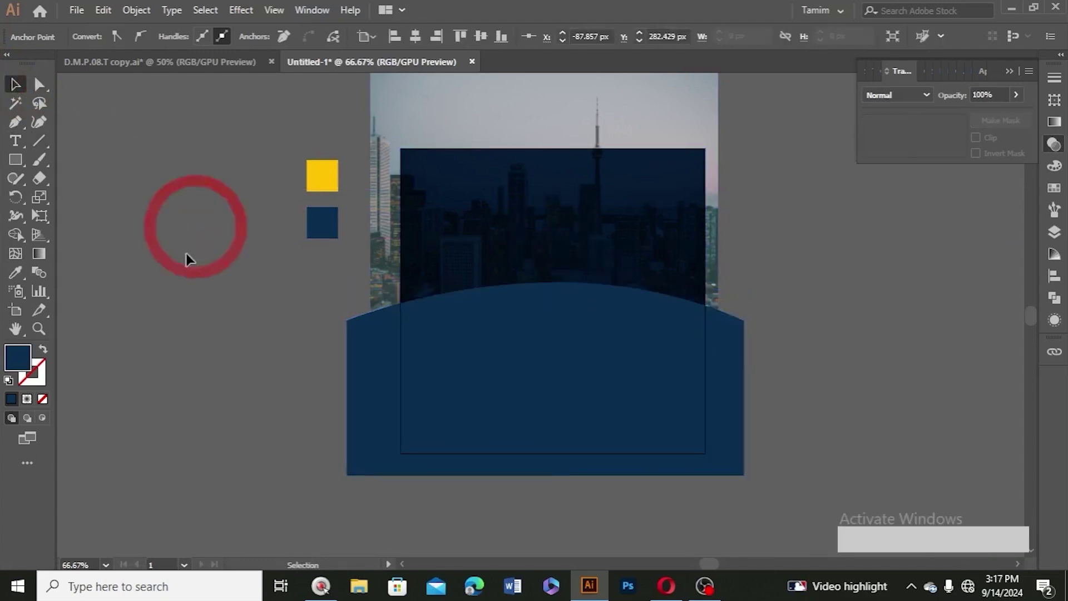
# Fill the arched shape with the colour of the yellow sample swatch.
pyautogui.click(815, 290)
pyautogui.scroll(-1, 816, 289)
pyautogui.click(749, 365)
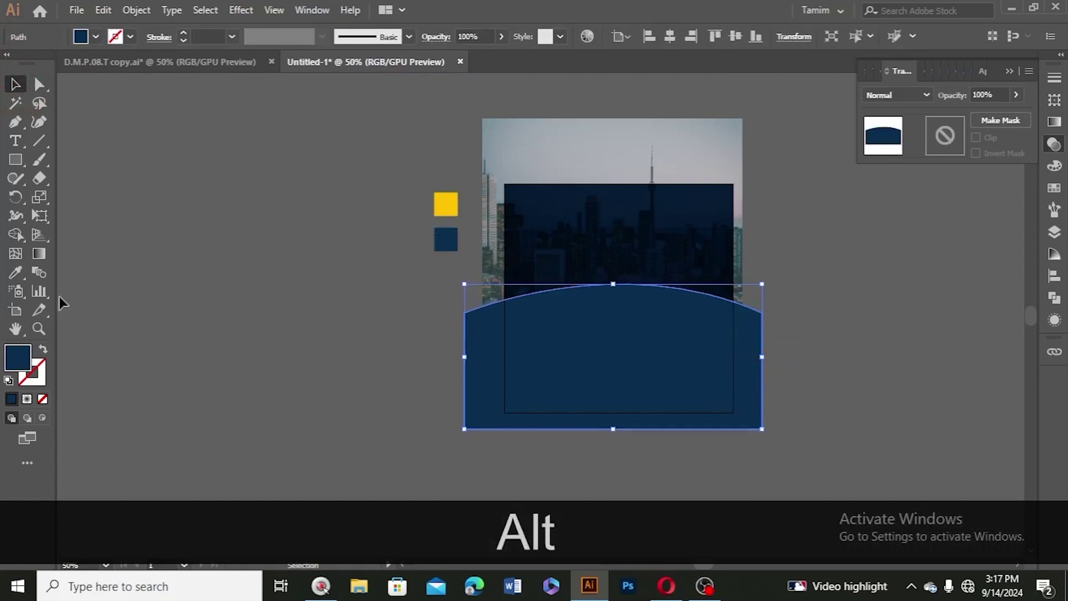
pyautogui.click(446, 204)
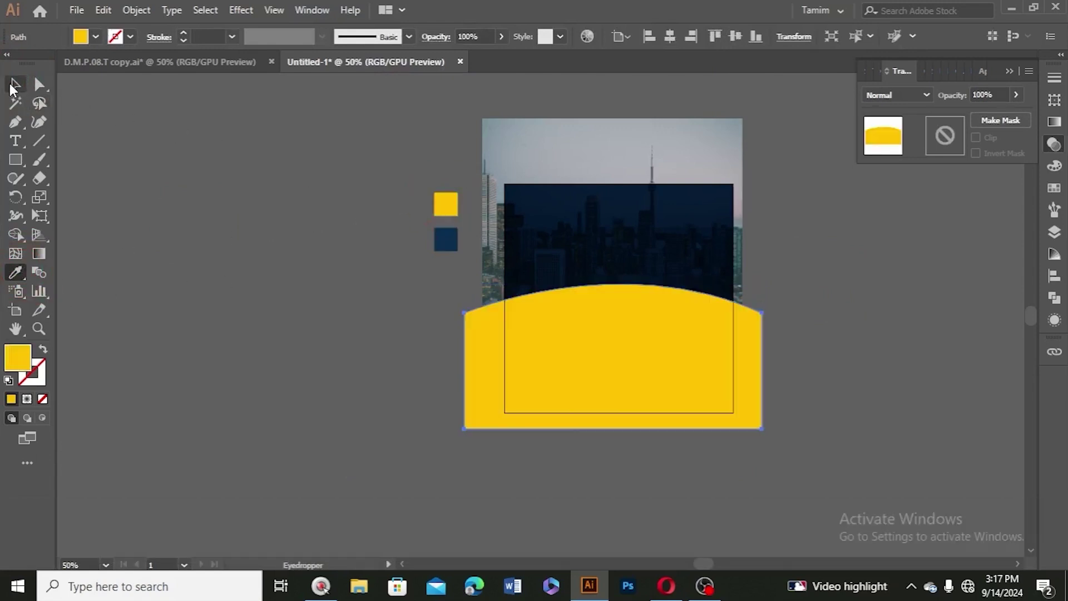
pyautogui.click(848, 243)
# Move the image of the seated woman onto the artboard and bring it to the front.
pyautogui.scroll(-1, 848, 242)
pyautogui.moveTo(865, 243); pyautogui.dragTo(633, 238)
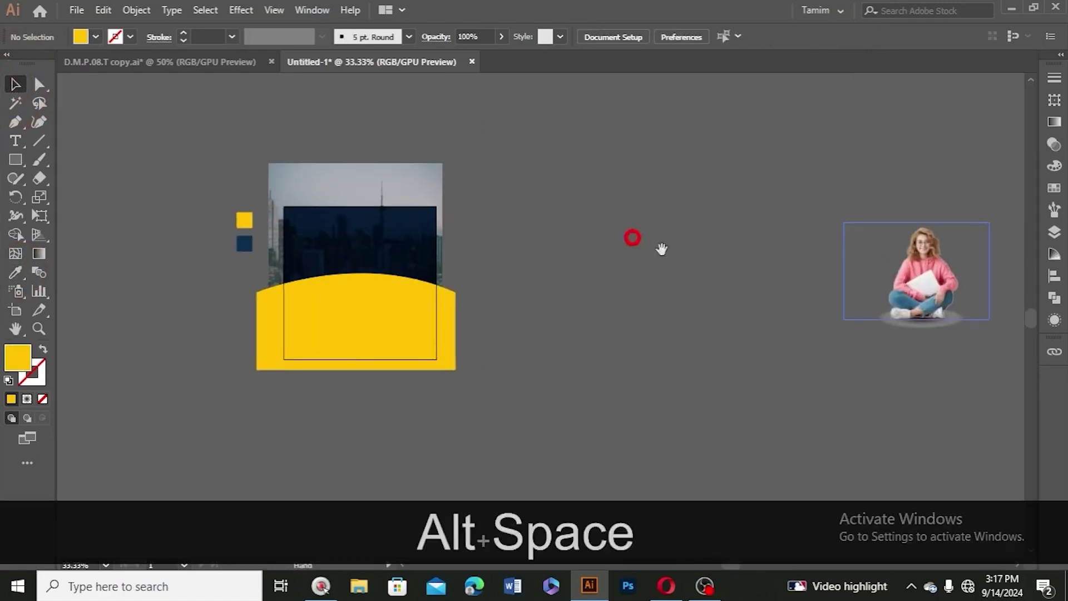
pyautogui.moveTo(930, 301); pyautogui.dragTo(369, 281)
pyautogui.scroll(2, 370, 284)
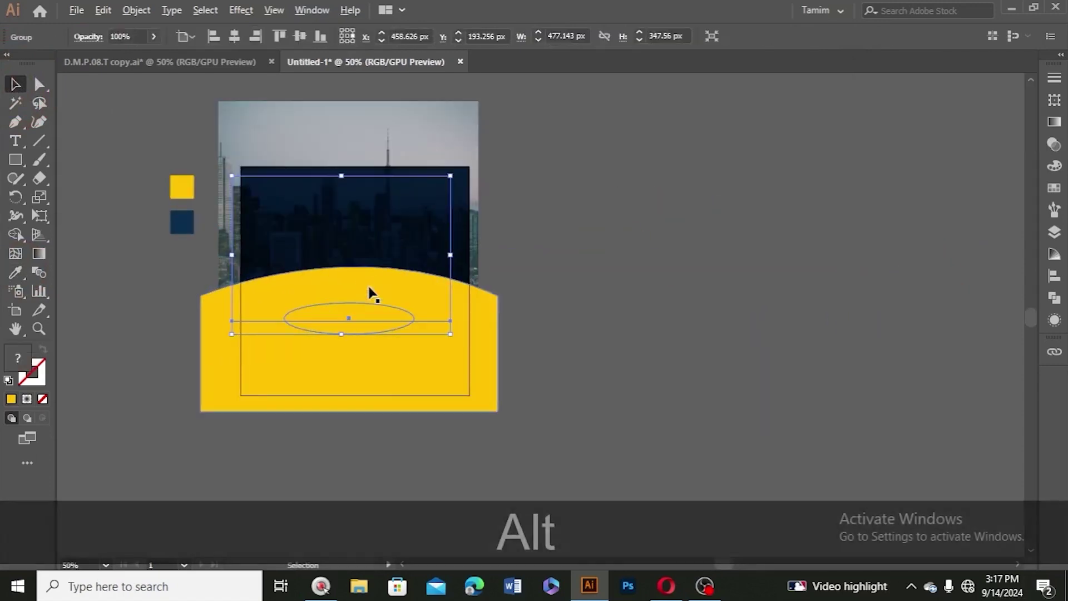
pyautogui.hotkey('ctrl', 'shift', ']')
pyautogui.click(582, 232)
# Move the seated woman down so that she sits on the yellow arch near the artboard's bottom edge.
pyautogui.moveTo(549, 321); pyautogui.dragTo(668, 294)
pyautogui.click(632, 297)
pyautogui.scroll(1, 729, 198)
pyautogui.moveTo(505, 180); pyautogui.dragTo(499, 286)
pyautogui.click(752, 203)
pyautogui.click(803, 202)
# Move the skyline photo further down so that it reaches behind the yellow arch.
pyautogui.moveTo(659, 108); pyautogui.dragTo(647, 150)
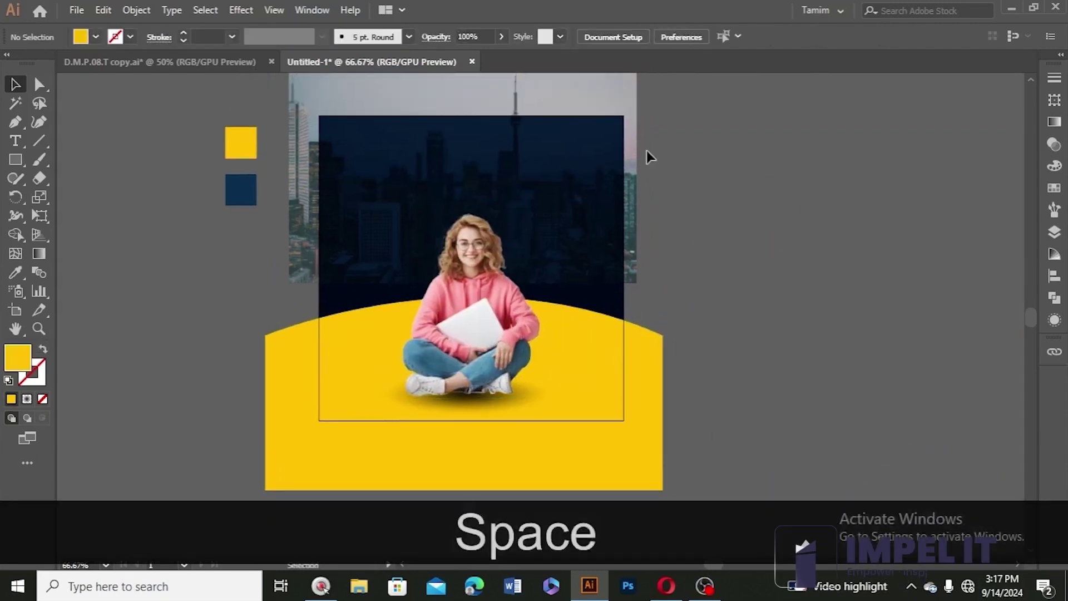
pyautogui.moveTo(629, 89); pyautogui.dragTo(635, 125)
pyautogui.click(699, 146)
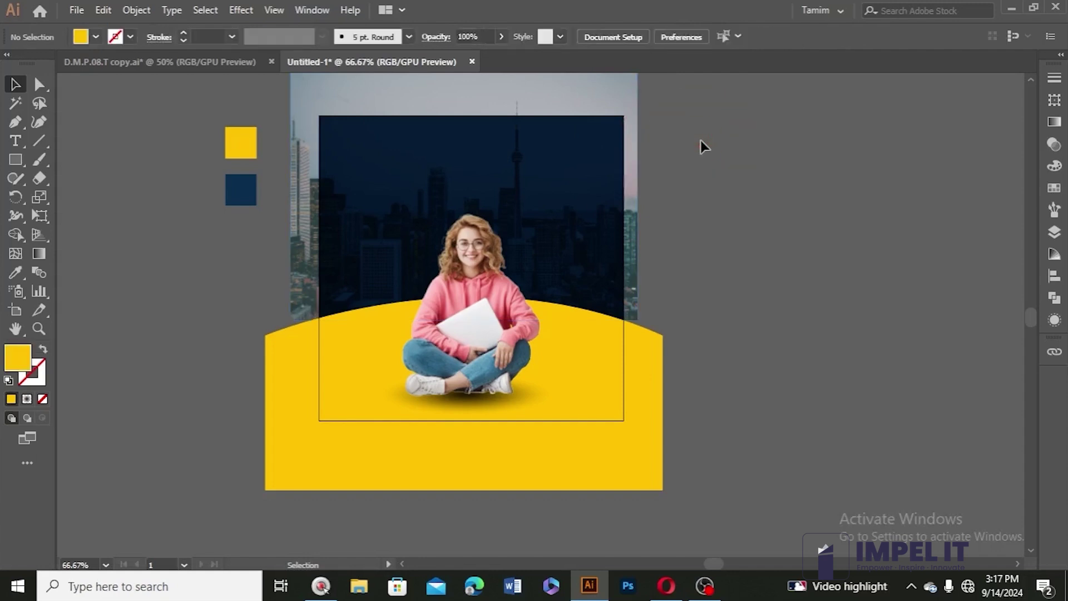
pyautogui.click(615, 292)
pyautogui.click(752, 279)
# Bring the logo, "Grow Your Business!" headline and "Follow us" elements next to the artboard.
pyautogui.scroll(-3, 753, 280)
pyautogui.moveTo(790, 280); pyautogui.dragTo(617, 296)
pyautogui.moveTo(1003, 273); pyautogui.dragTo(597, 251)
pyautogui.scroll(3, 508, 282)
pyautogui.moveTo(509, 282); pyautogui.dragTo(666, 309)
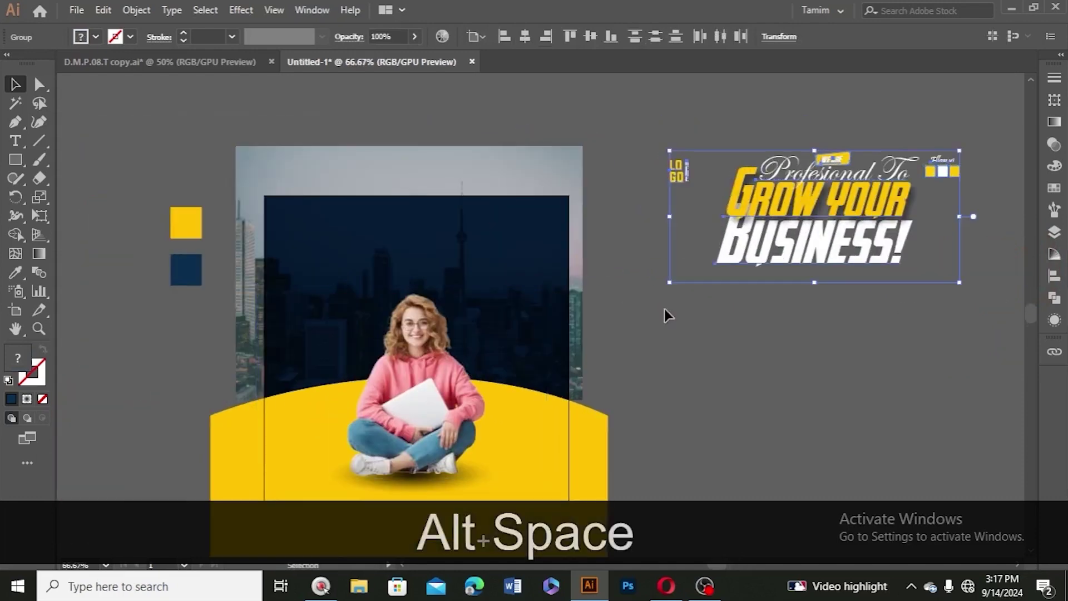
pyautogui.click(636, 208)
# Place the logo in the artboard's upper-left corner in front of the overlay.
pyautogui.moveTo(421, 217); pyautogui.dragTo(290, 228)
pyautogui.hotkey('ctrl', 'shift', ']')
pyautogui.moveTo(528, 106); pyautogui.dragTo(609, 281)
pyautogui.hotkey('ctrl', 'shift', '[')
pyautogui.click(619, 266)
# Place the headline above the seated woman and the "Follow us" icons in the artboard's upper-right corner.
pyautogui.moveTo(809, 216); pyautogui.dragTo(404, 271)
pyautogui.click(638, 261)
pyautogui.moveTo(932, 177); pyautogui.dragTo(543, 225)
pyautogui.click(650, 235)
# Move the "Training Session" and "Guest Speaker" text blocks onto the artboard, one on each side of the woman.
pyautogui.moveTo(644, 270); pyautogui.dragTo(563, 256)
pyautogui.scroll(-3, 634, 239)
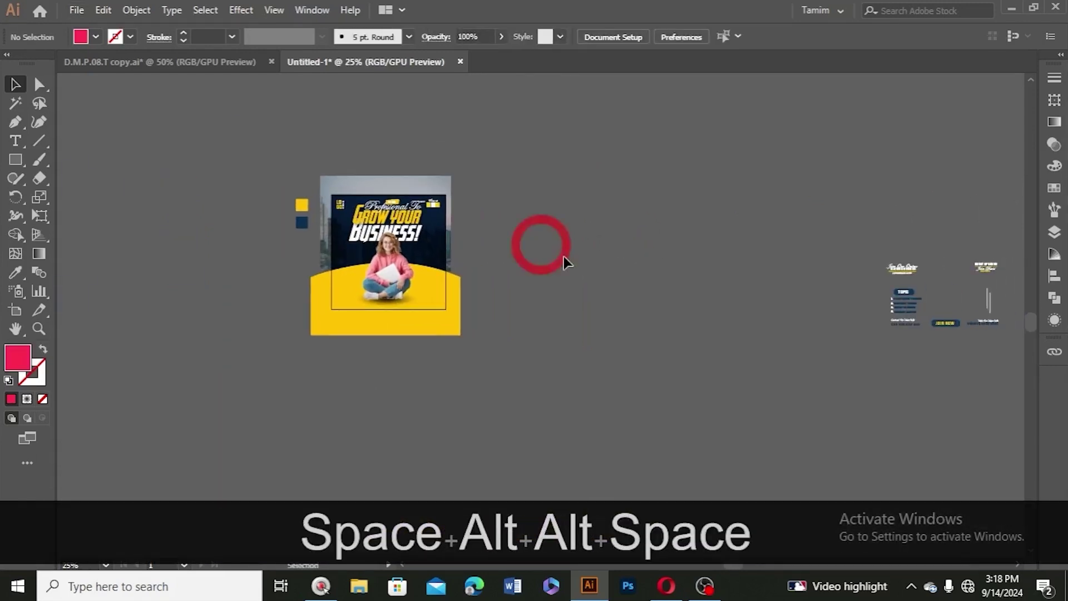
pyautogui.click(906, 272)
pyautogui.keyDown('shift'); pyautogui.click(993, 270); pyautogui.keyUp('shift')
pyautogui.moveTo(987, 270); pyautogui.dragTo(546, 300)
pyautogui.scroll(3, 412, 277)
pyautogui.scroll(1, 590, 289)
pyautogui.moveTo(760, 229); pyautogui.dragTo(795, 236)
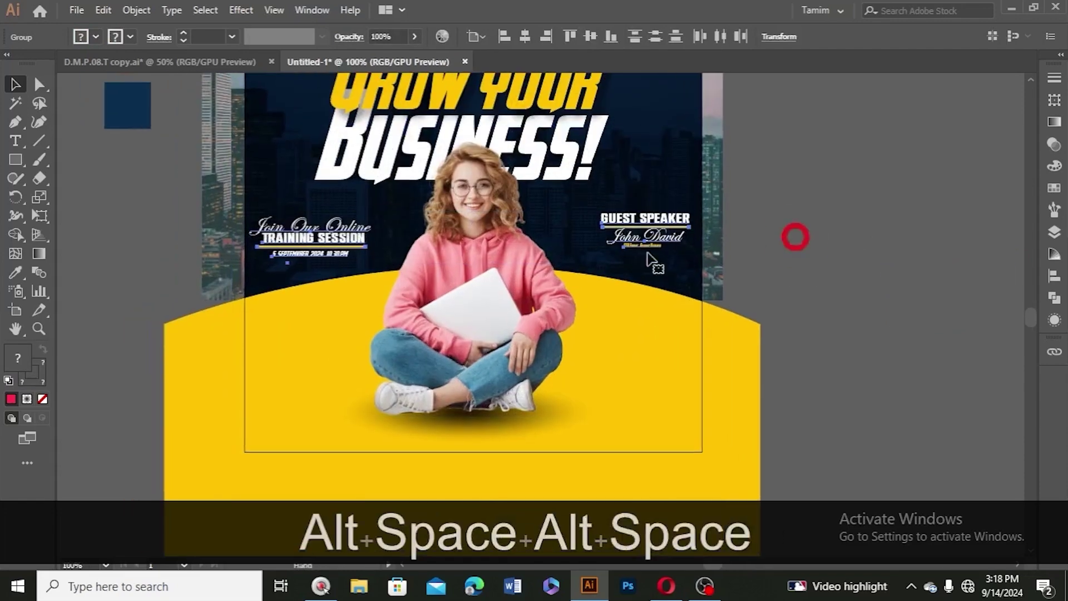
# Nudge the "Guest Speaker" text block slightly down.
pyautogui.click(729, 268)
pyautogui.moveTo(675, 232); pyautogui.dragTo(674, 241)
pyautogui.click(810, 241)
# Move the topic list and the contact, "Join Now" and website row onto the yellow area and bring them to the front.
pyautogui.scroll(-4, 810, 241)
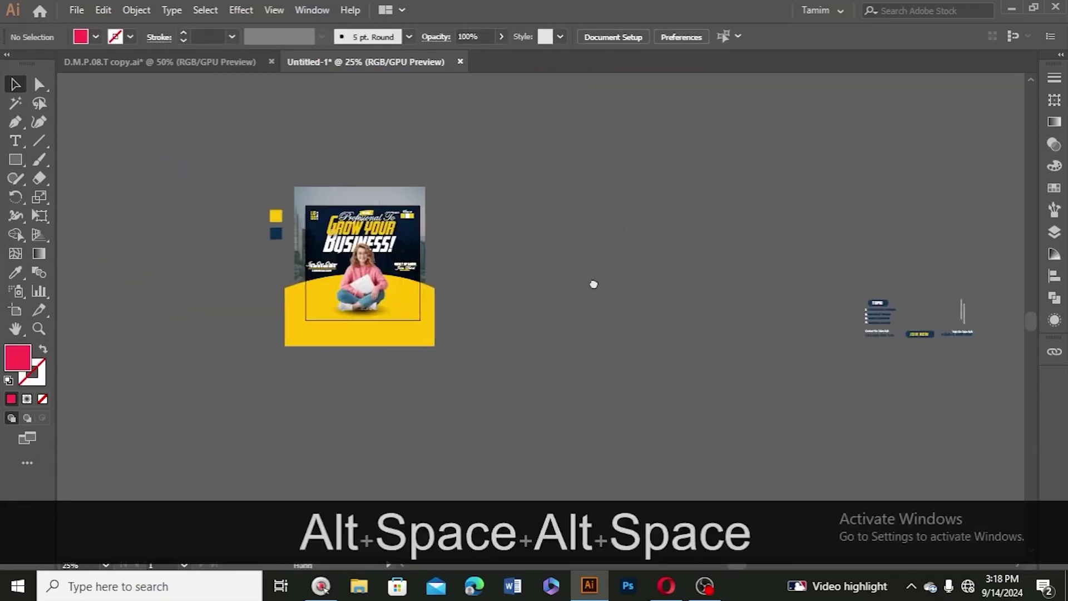
pyautogui.moveTo(869, 309); pyautogui.dragTo(318, 261)
pyautogui.scroll(3, 323, 305)
pyautogui.hotkey('ctrl', 'shift', ']')
pyautogui.click(878, 305)
pyautogui.click(679, 241)
# Scale down the contact, "Join Now" and website row slightly and centre it horizontally near the artboard's bottom edge.
pyautogui.moveTo(456, 363); pyautogui.dragTo(427, 335)
pyautogui.click(663, 332)
pyautogui.scroll(1, 360, 337)
pyautogui.scroll(1, 367, 343)
pyautogui.click(699, 341)
pyautogui.moveTo(812, 331); pyautogui.dragTo(796, 330)
pyautogui.moveTo(490, 344); pyautogui.dragTo(477, 336)
pyautogui.click(523, 36)
# Bring the seated woman to the front of all the artwork and lock the image.
pyautogui.click(434, 207)
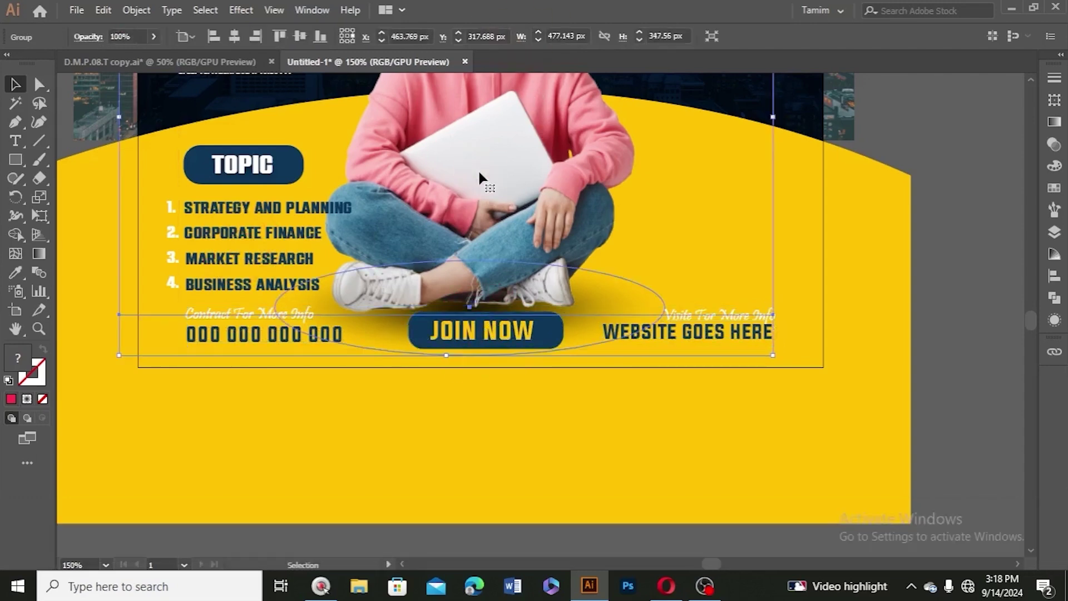
pyautogui.hotkey('ctrl', 'shift', ']')
pyautogui.keyDown('ctrl'); pyautogui.keyDown('alt'); pyautogui.click(439, 181); pyautogui.keyUp('alt'); pyautogui.keyUp('ctrl')
pyautogui.moveTo(910, 227); pyautogui.dragTo(858, 379)
pyautogui.click(859, 378)
pyautogui.click(270, 322)
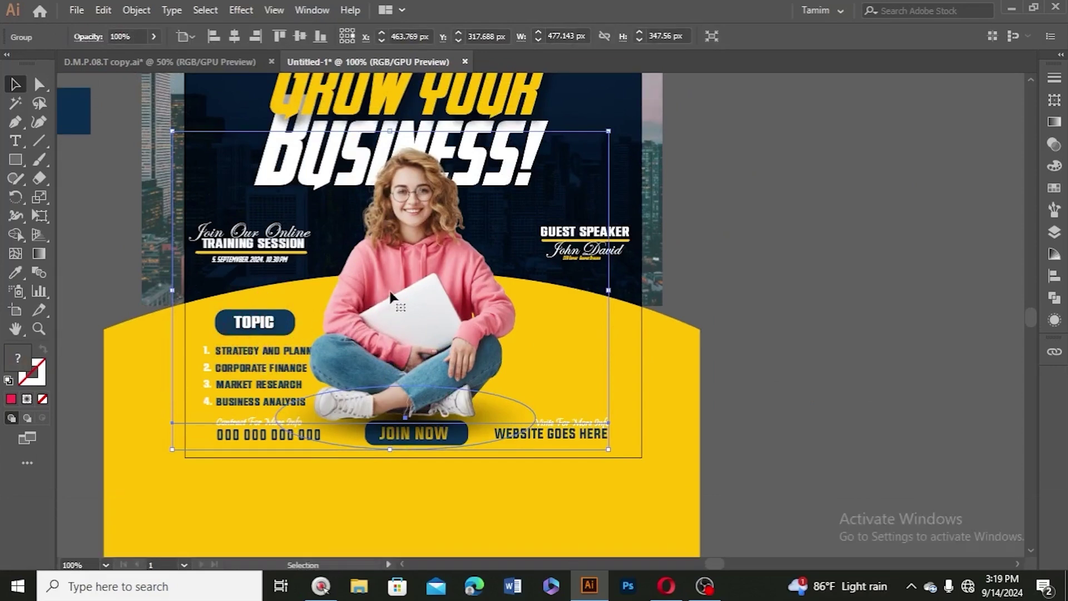
pyautogui.hotkey('ctrl', '2')
# Scale down the topic list slightly and move it up and left, clear of the woman.
pyautogui.click(236, 347)
pyautogui.scroll(1, 245, 342)
pyautogui.moveTo(366, 369); pyautogui.dragTo(353, 369)
pyautogui.moveTo(269, 319); pyautogui.dragTo(256, 306)
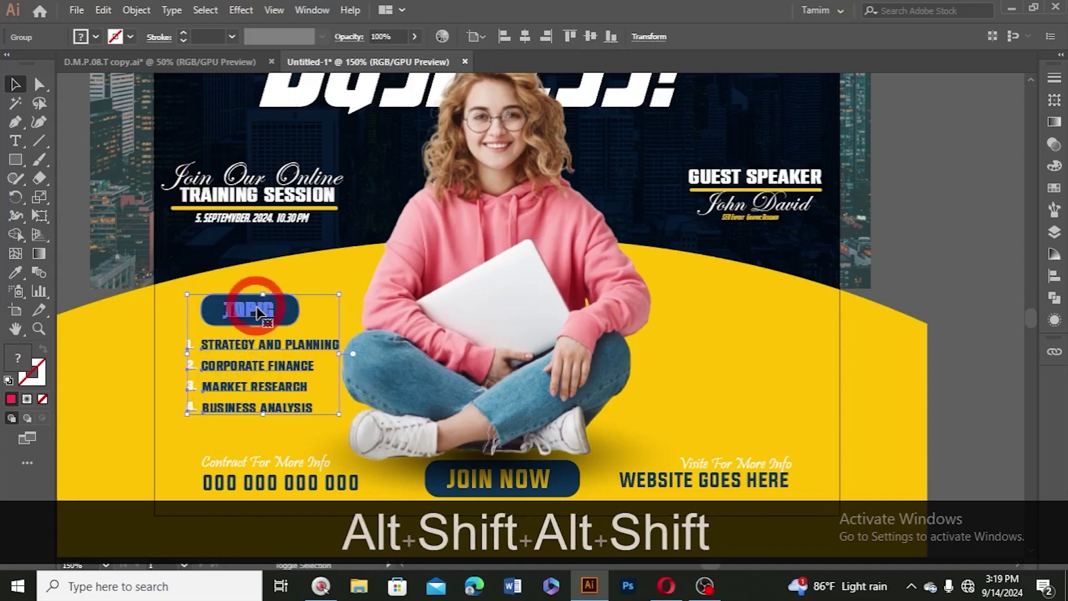
# Move the contact, "Join Now" and website row slightly up and centre it horizontally on the artboard.
pyautogui.moveTo(511, 483); pyautogui.dragTo(500, 472)
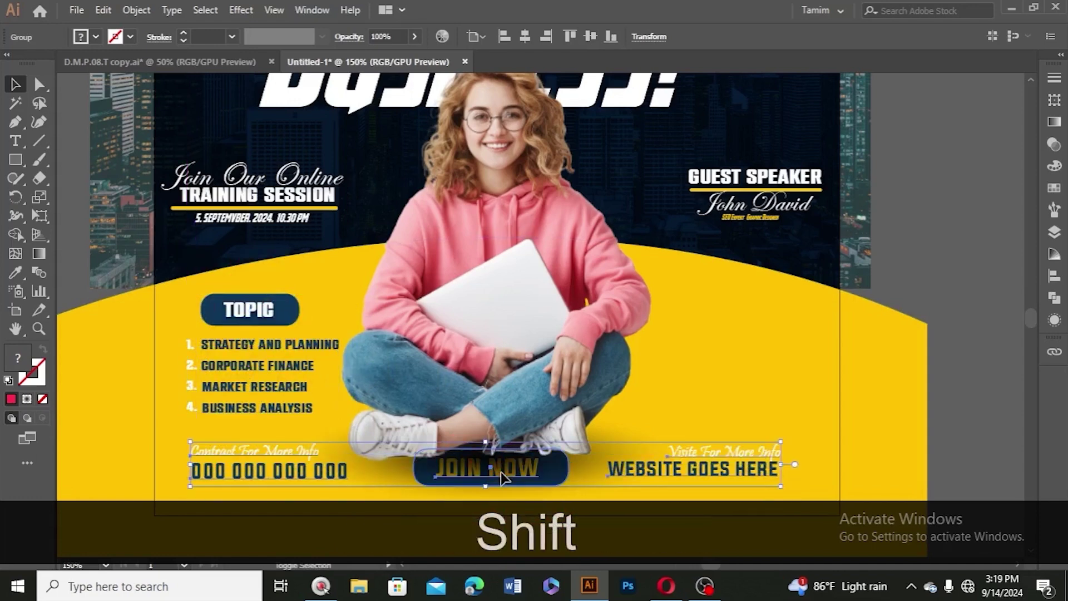
pyautogui.click(522, 38)
pyautogui.click(607, 335)
# Unlock the seated woman, scale the image down and shift it slightly to the right.
pyautogui.click(507, 210)
pyautogui.hotkey('ctrl', 'alt', '2')
pyautogui.click(508, 212)
pyautogui.moveTo(789, 268); pyautogui.dragTo(737, 267)
pyautogui.moveTo(512, 312)
pyautogui.mouseDown()
pyautogui.moveTo(533, 309)
pyautogui.moveTo(523, 315)
pyautogui.mouseUp()
pyautogui.click(963, 244)
# Scale down the "Training Session" text block slightly and nudge it to the right.
pyautogui.scroll(-2, 963, 243)
pyautogui.moveTo(963, 244); pyautogui.dragTo(770, 308)
pyautogui.scroll(1, 477, 279)
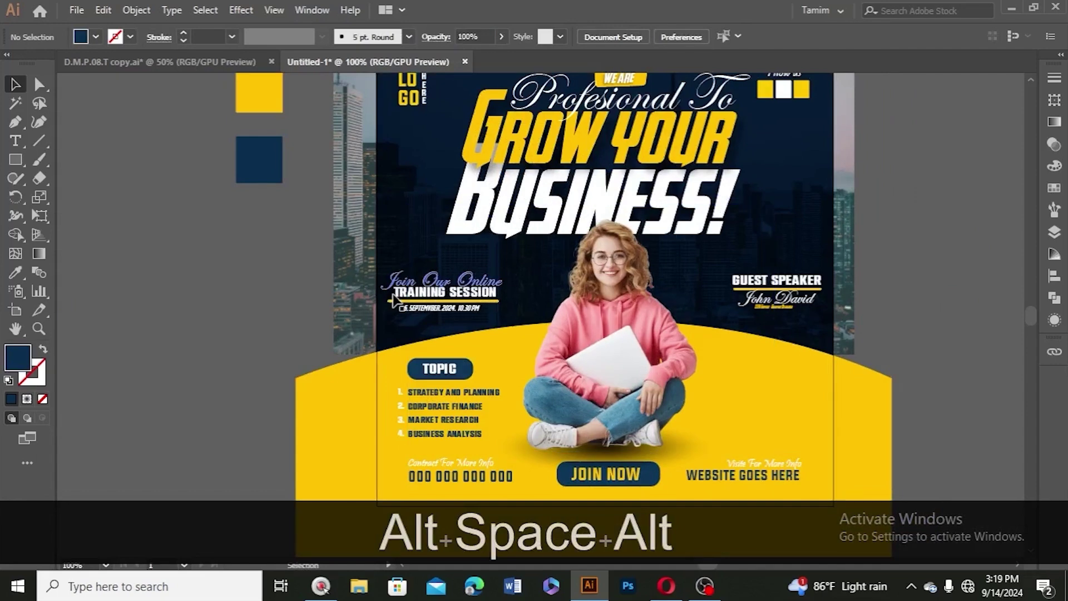
pyautogui.click(393, 300)
pyautogui.scroll(1, 543, 302)
pyautogui.moveTo(504, 290); pyautogui.dragTo(467, 290)
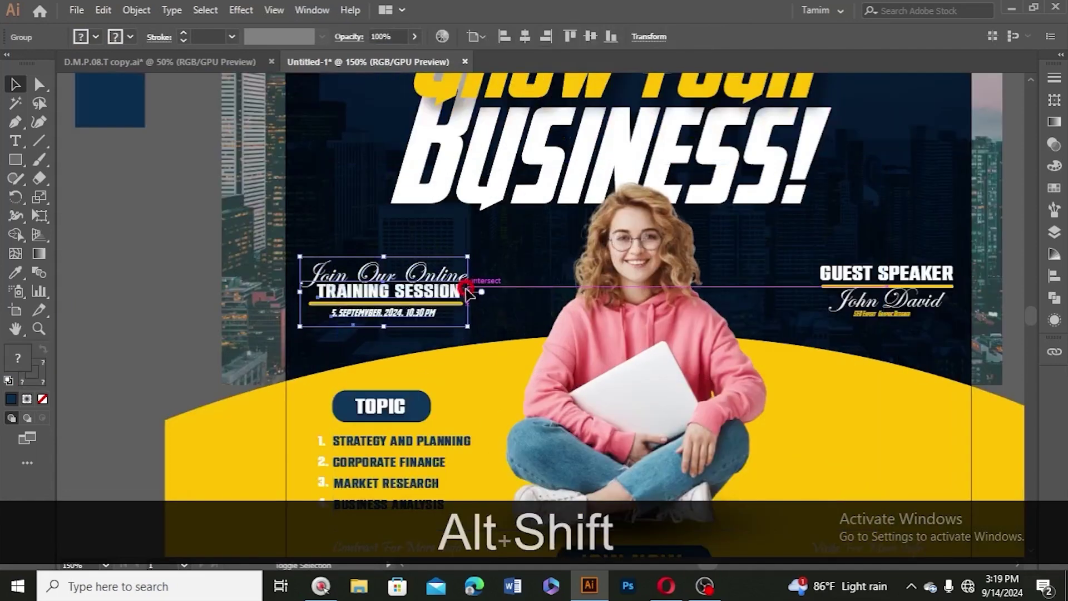
pyautogui.press('Right')
pyautogui.press('Right')
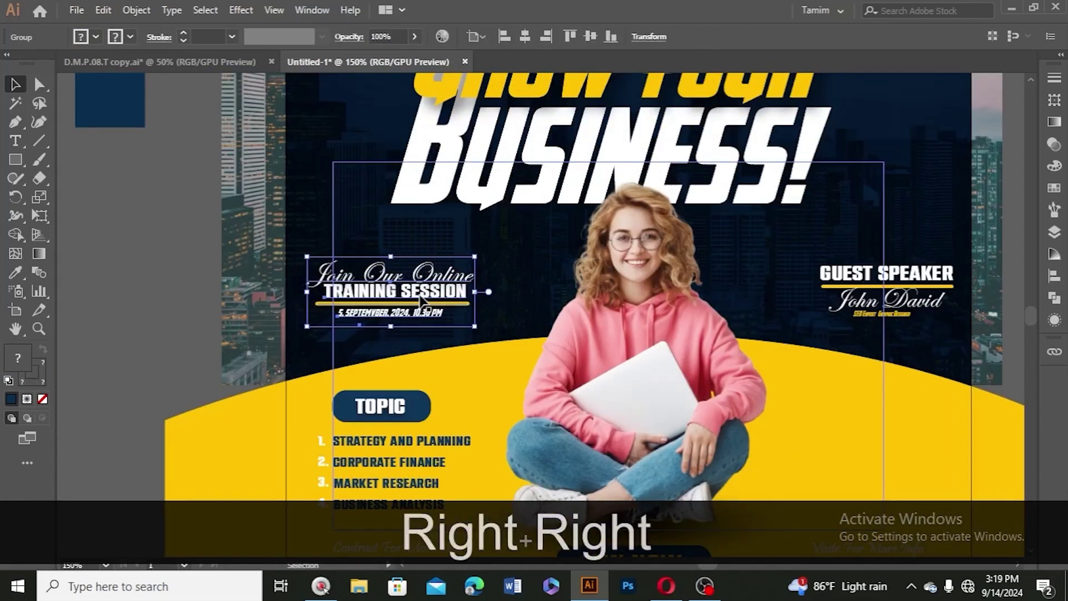
pyautogui.press('Right')
pyautogui.click(148, 276)
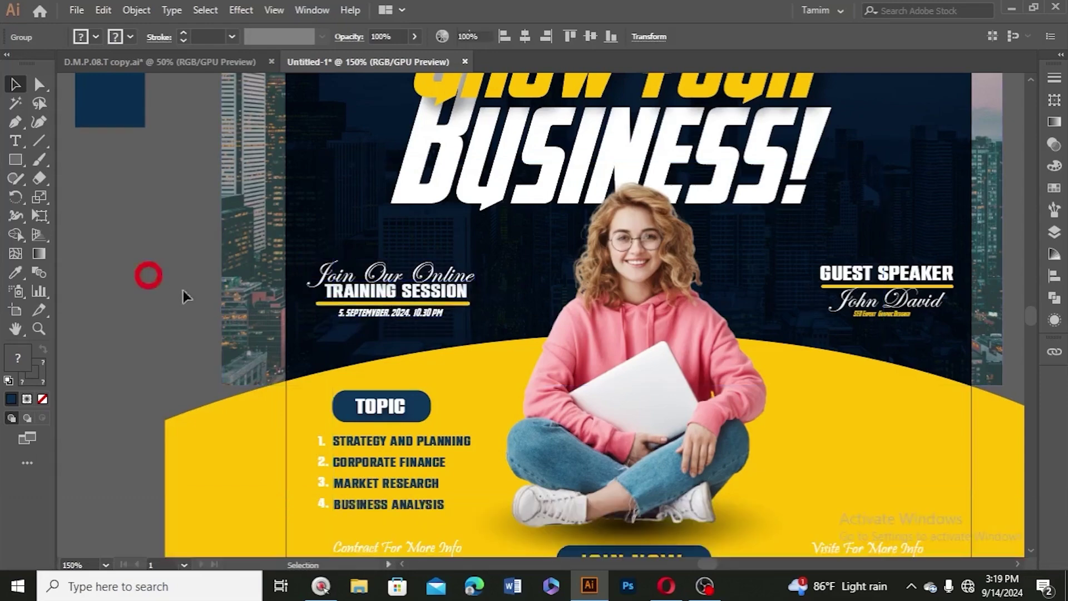
# Draw a short vertical line with the Pen tool on the yellow area beside the woman, using the navy as stroke with no fill.
pyautogui.scroll(-2, 353, 279)
pyautogui.scroll(2, 355, 273)
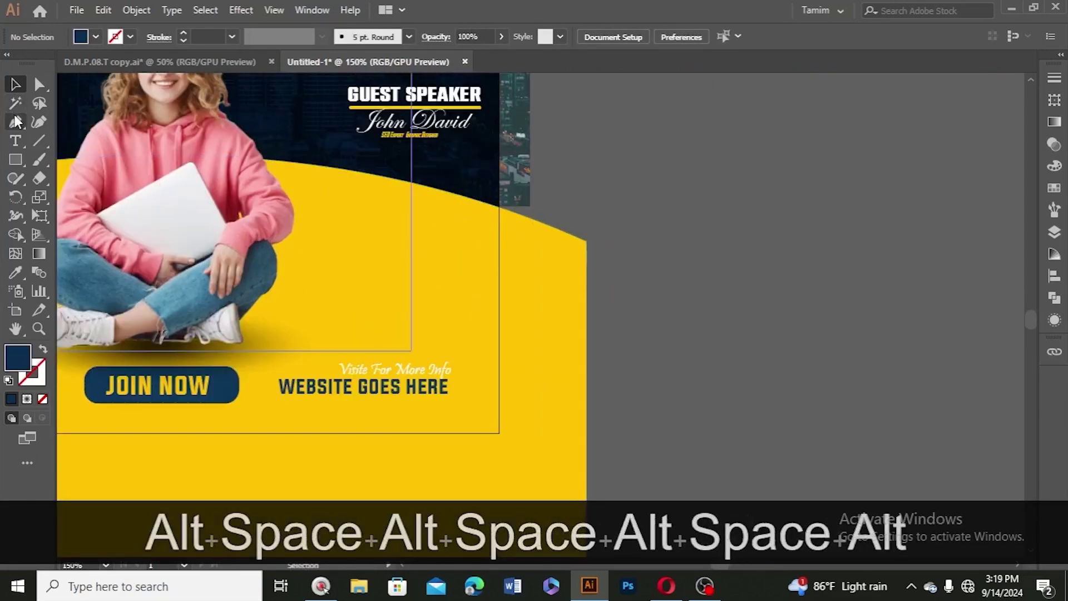
pyautogui.click(16, 121)
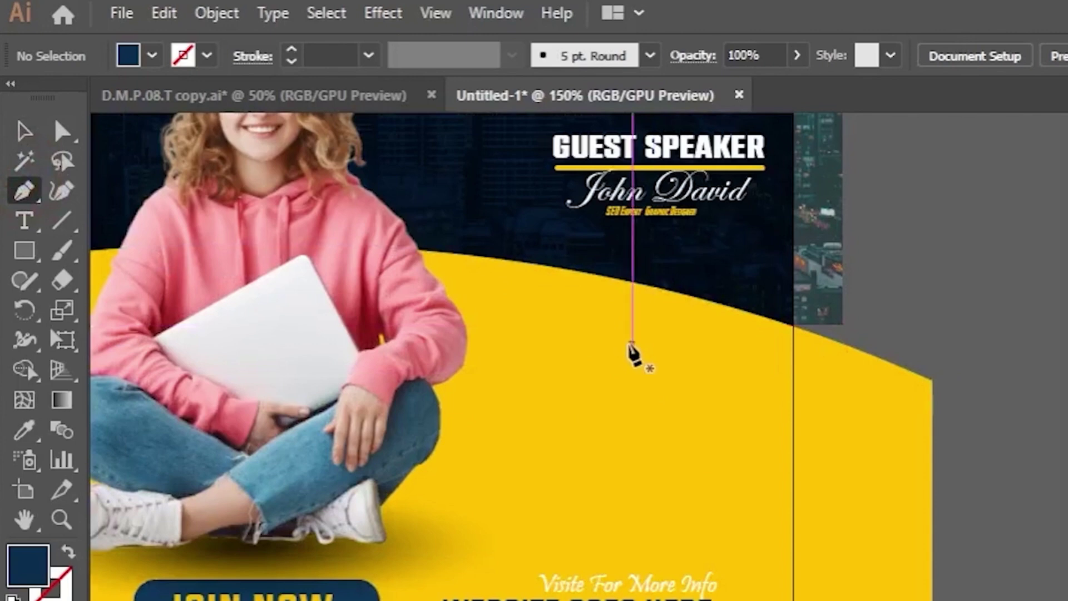
pyautogui.click(629, 343)
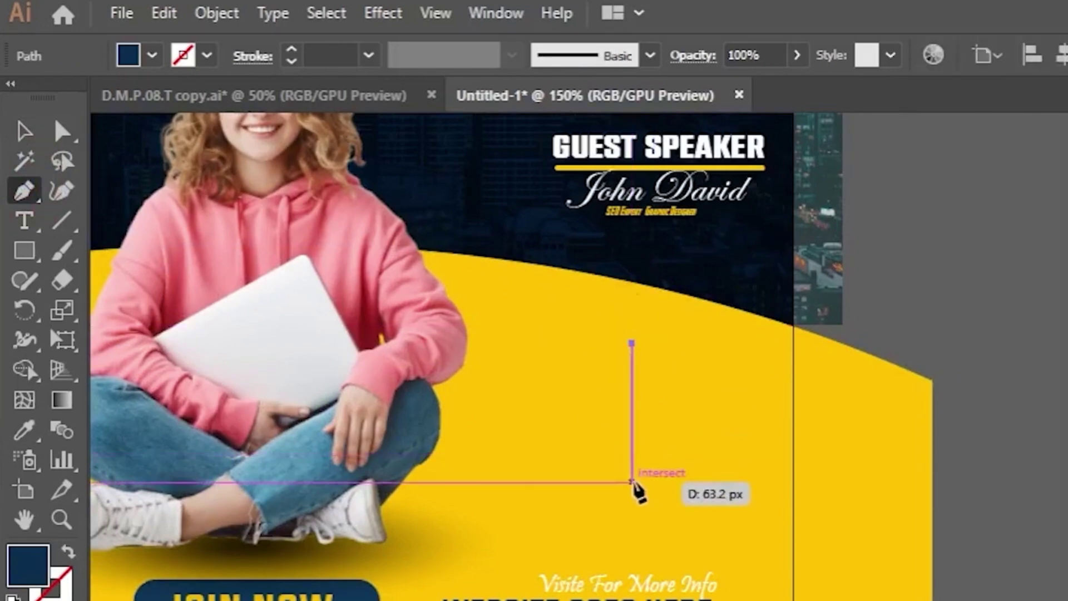
pyautogui.click(631, 499)
pyautogui.click(25, 131)
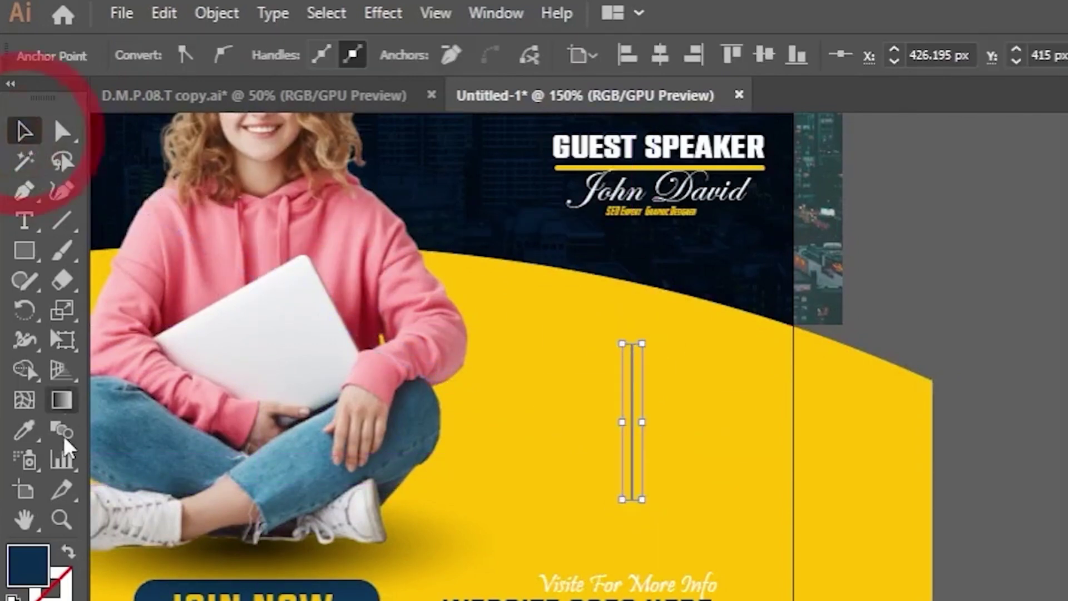
pyautogui.click(68, 551)
pyautogui.click(1049, 352)
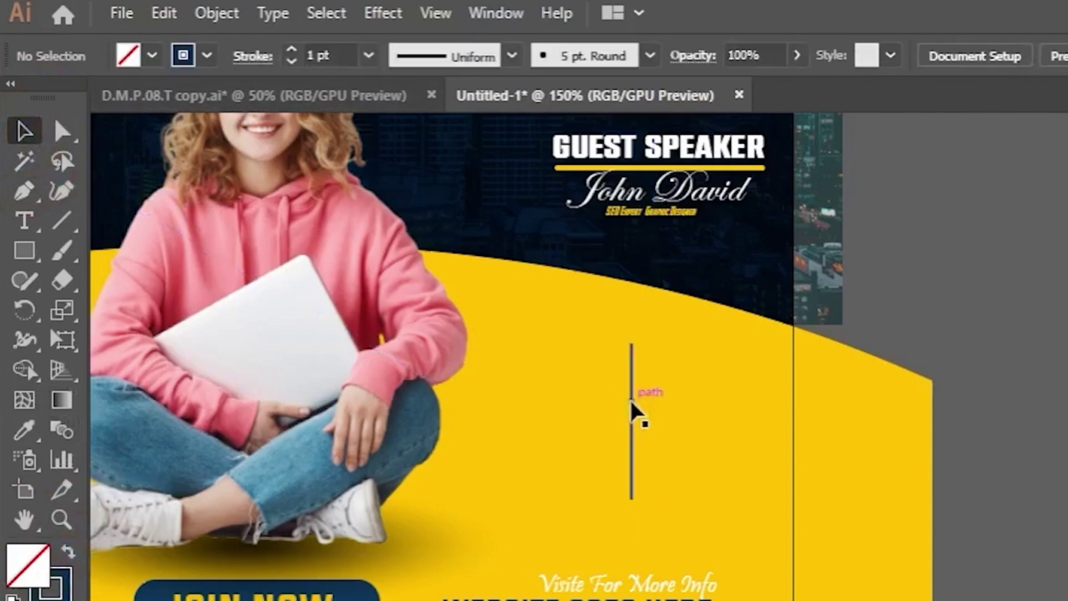
# Change the stroke colour of the vertical line beside the woman to white.
pyautogui.click(631, 401)
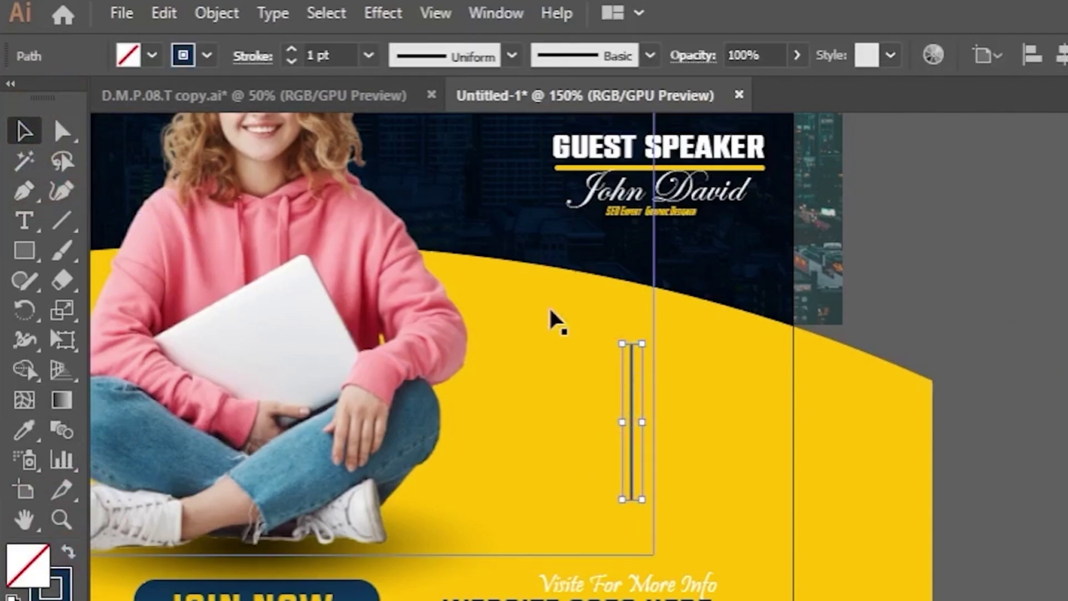
pyautogui.click(207, 56)
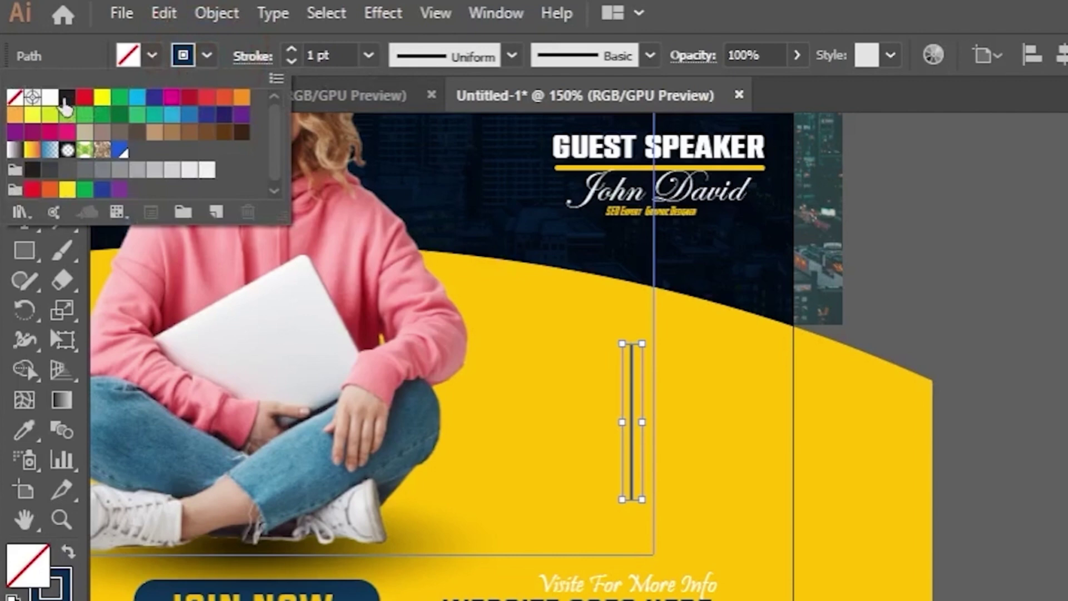
pyautogui.click(50, 98)
pyautogui.click(729, 434)
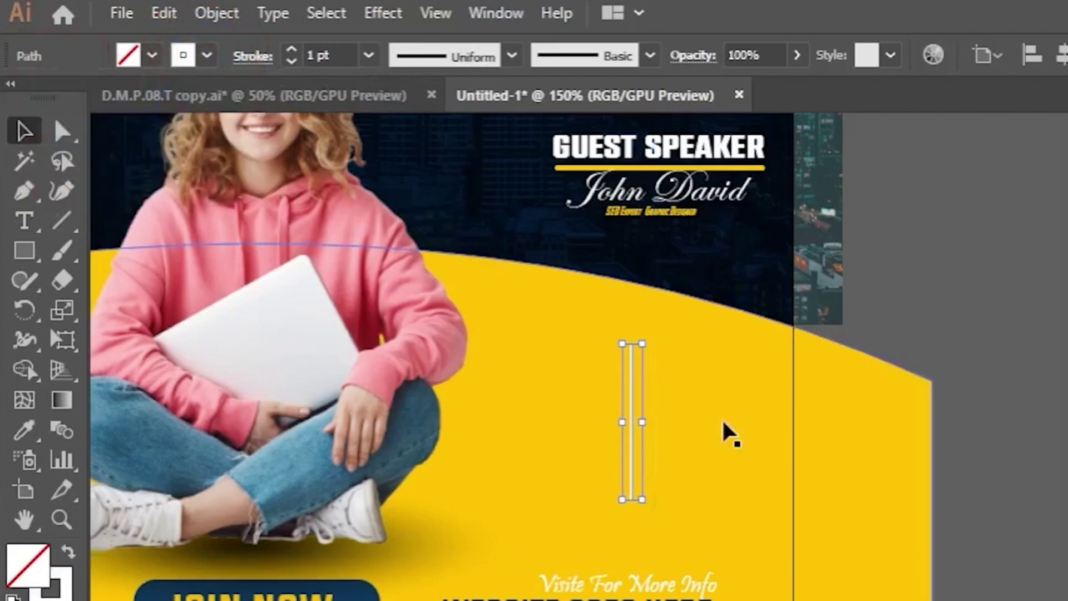
pyautogui.hotkey('ctrl', 'shift', 'a')
# Duplicate the white vertical line slightly to the right and lower, and group the two lines.
pyautogui.scroll(1, 648, 461)
pyautogui.click(628, 453)
pyautogui.moveTo(627, 454); pyautogui.dragTo(651, 478)
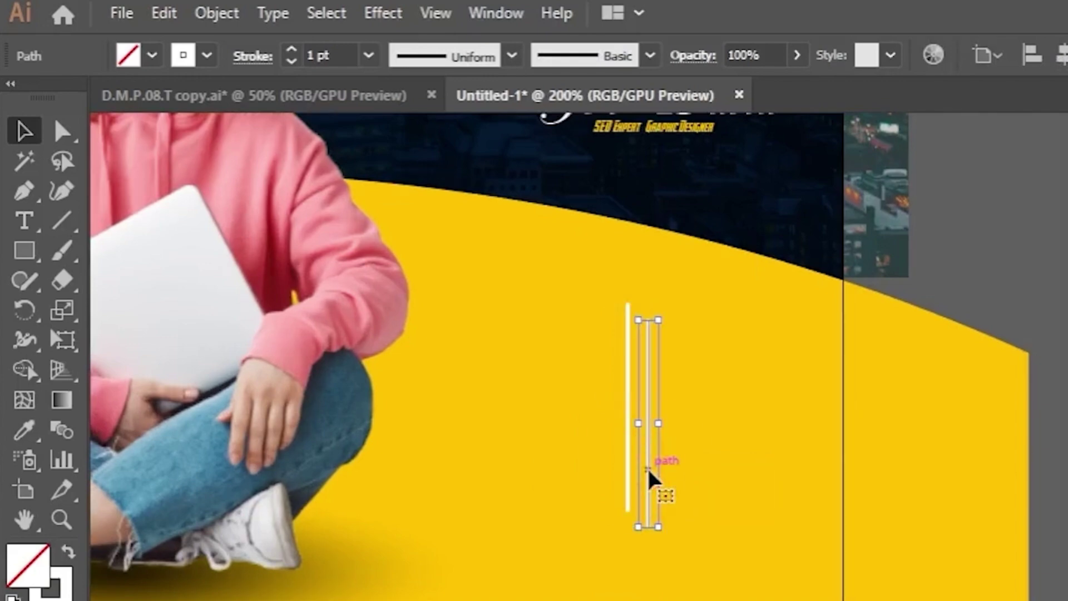
pyautogui.keyDown('shift'); pyautogui.click(627, 463); pyautogui.keyUp('shift')
pyautogui.hotkey('ctrl', 'g')
pyautogui.click(779, 204)
pyautogui.scroll(-4, 779, 205)
pyautogui.moveTo(779, 205); pyautogui.dragTo(703, 270)
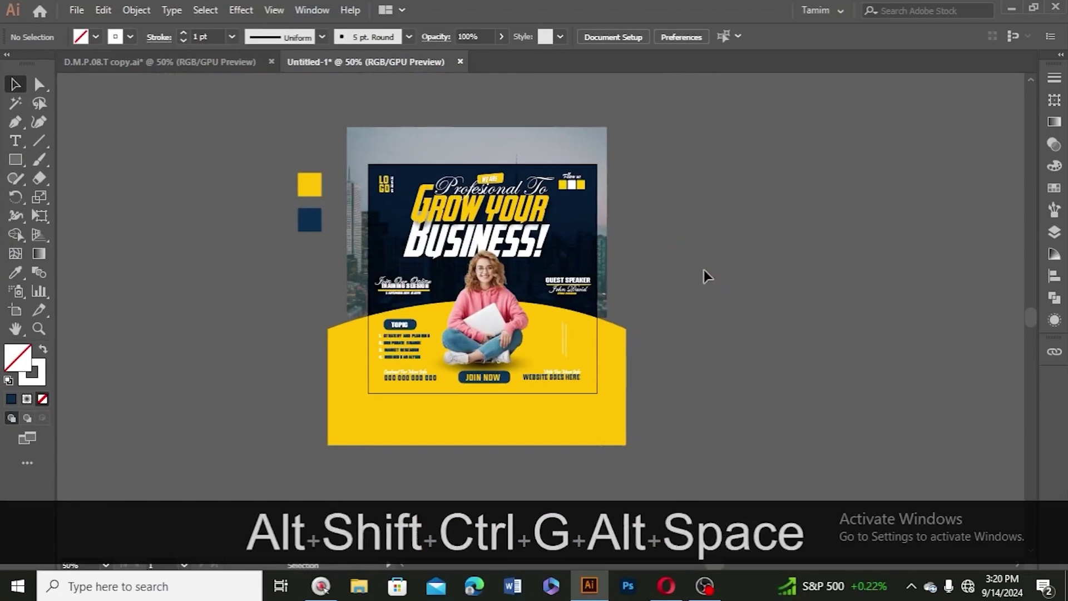
pyautogui.click(704, 269)
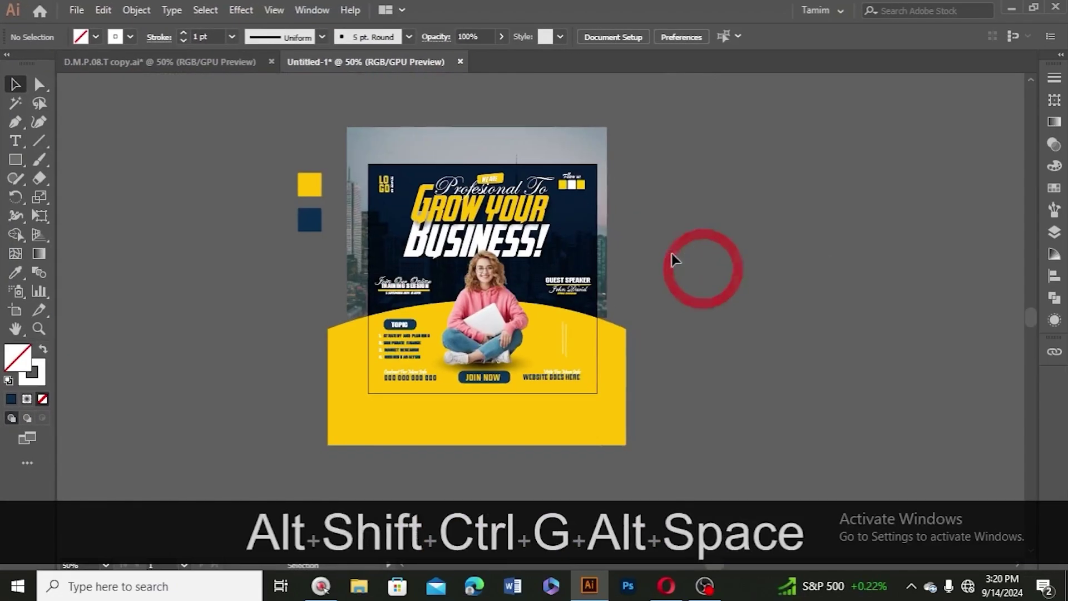
# Copy the dark background rectangle, paste it in place and bring the copy to the front of all artwork.
pyautogui.click(559, 218)
pyautogui.hotkey('ctrl', 'c')
pyautogui.hotkey('ctrl', 'f')
pyautogui.hotkey('ctrl', 'shift', ']')
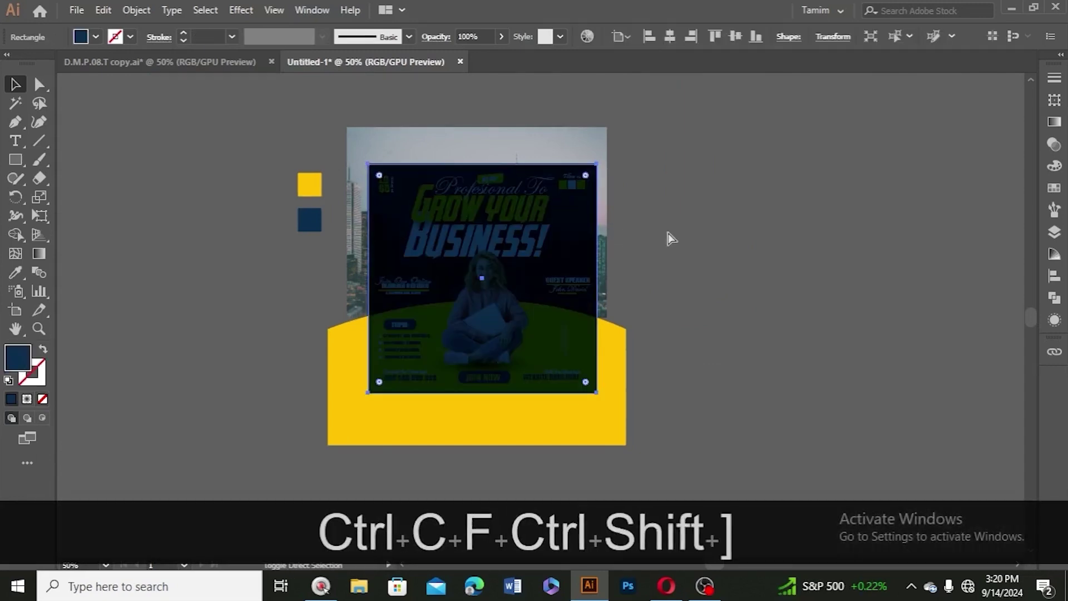
# Select all the post artwork, without the two colour swatches, and make a clipping mask from the front rectangle.
pyautogui.click(323, 149)
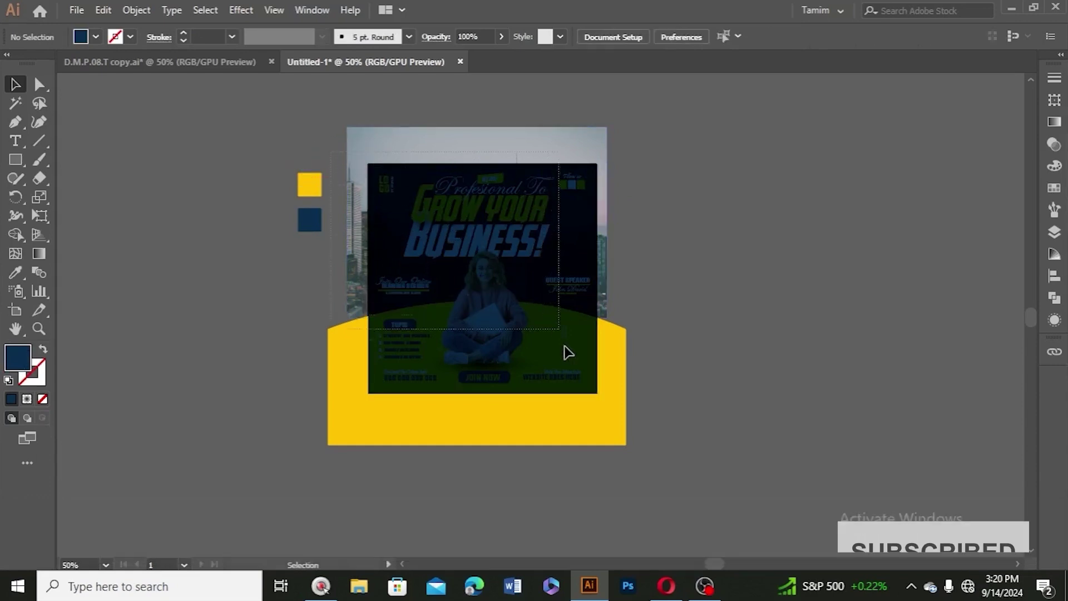
pyautogui.hotkey('ctrl', 'a')
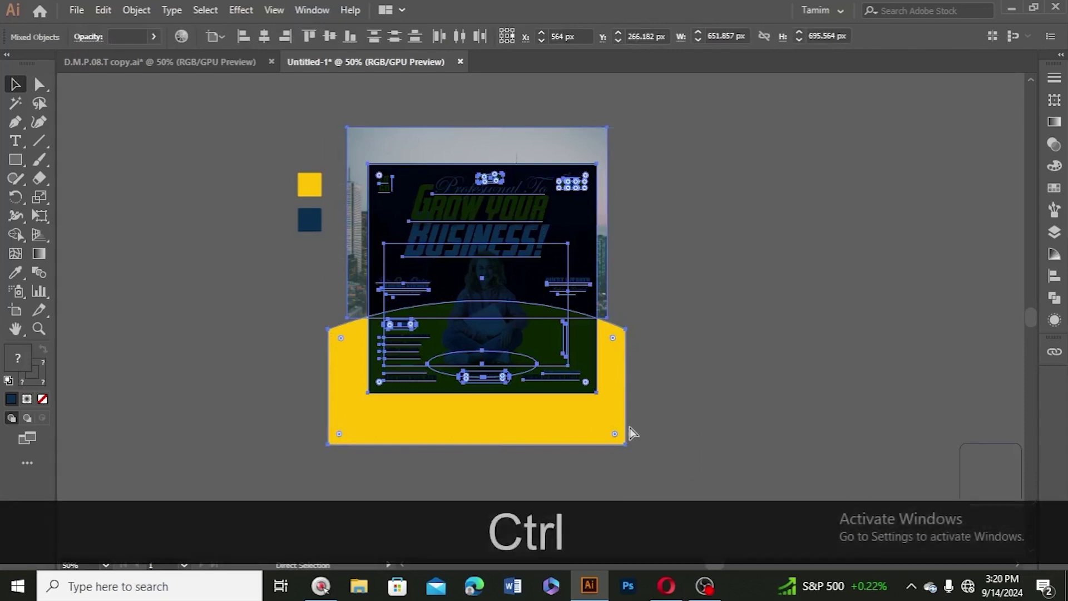
pyautogui.hotkey('ctrl', '7')
pyautogui.click(728, 275)
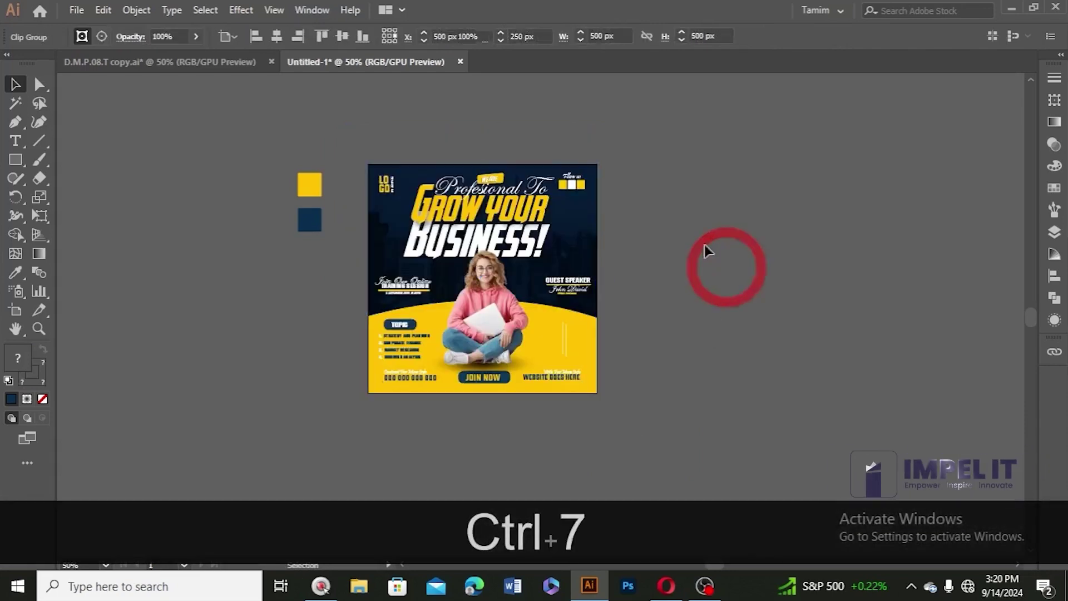
# Open the Save for Web export settings and the image width for editing.
pyautogui.hotkey('ctrl', '=')
pyautogui.hotkey('ctrl', 'shift', 'alt', 's')
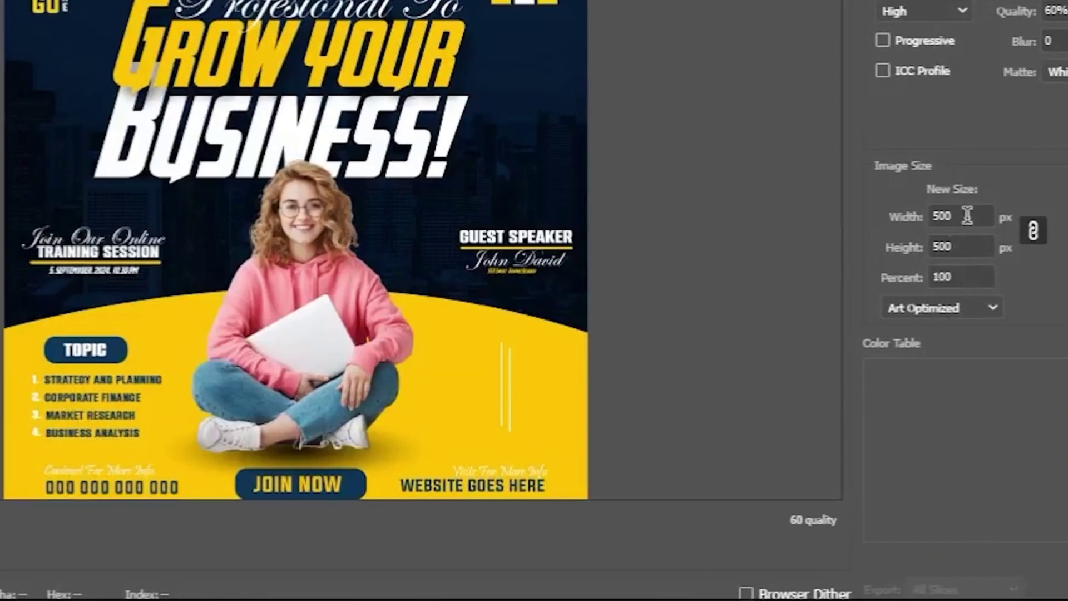
pyautogui.click(967, 216)
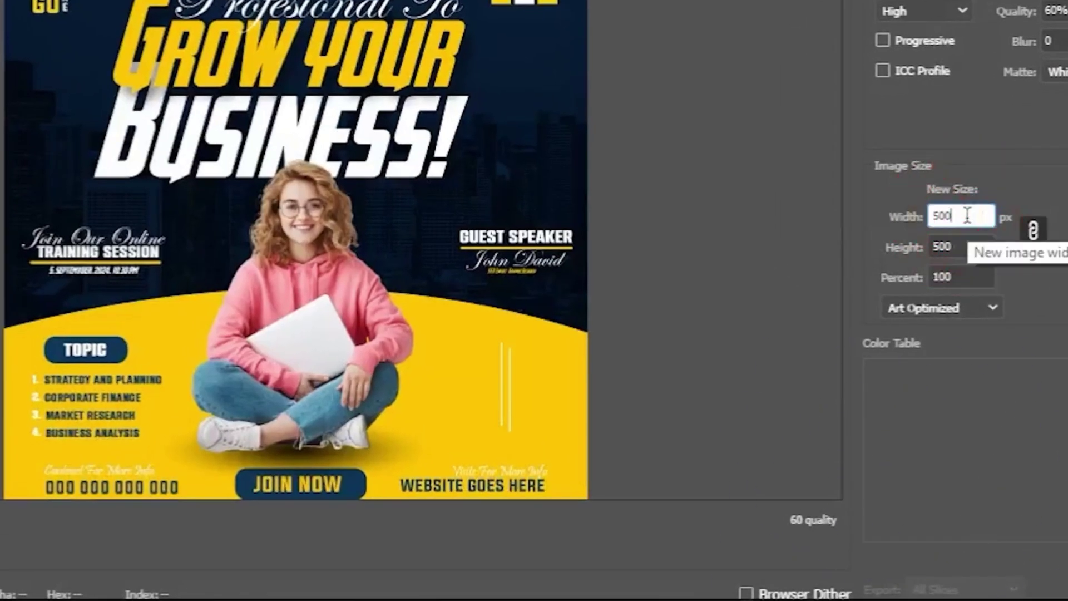